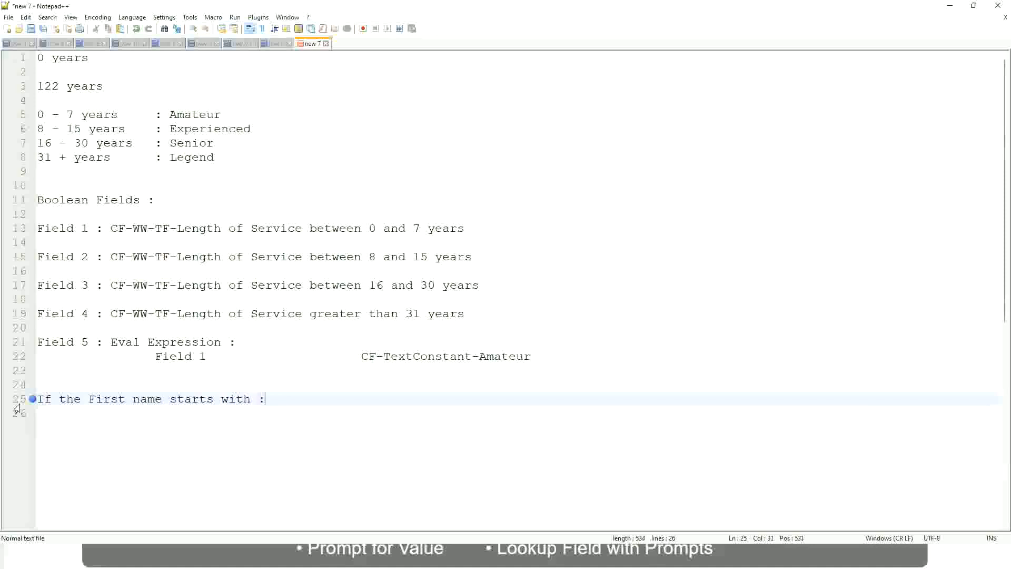
# Step: Complete the first-name rule on line 25 with the range A - G and the label A Listers
pyautogui.write('A - G')
pyautogui.write(':')
pyautogui.press('Tab')
pyautogui.press('Tab')
pyautogui.write('A ||')
pyautogui.press('BackSpace')
pyautogui.press('BackSpace')
pyautogui.write('Listers')
# Step: Enclose the A Listers label in double quotation marks and start a new line below it
pyautogui.press('BackSpace')
pyautogui.hotkey('ctrl', 'Left')
pyautogui.write('""')
pyautogui.press('Right')
pyautogui.hotkey('ctrl', 'Left')
pyautogui.hotkey('ctrl', 'Left')
pyautogui.press('BackSpace')
pyautogui.press('Right')
pyautogui.press('End')
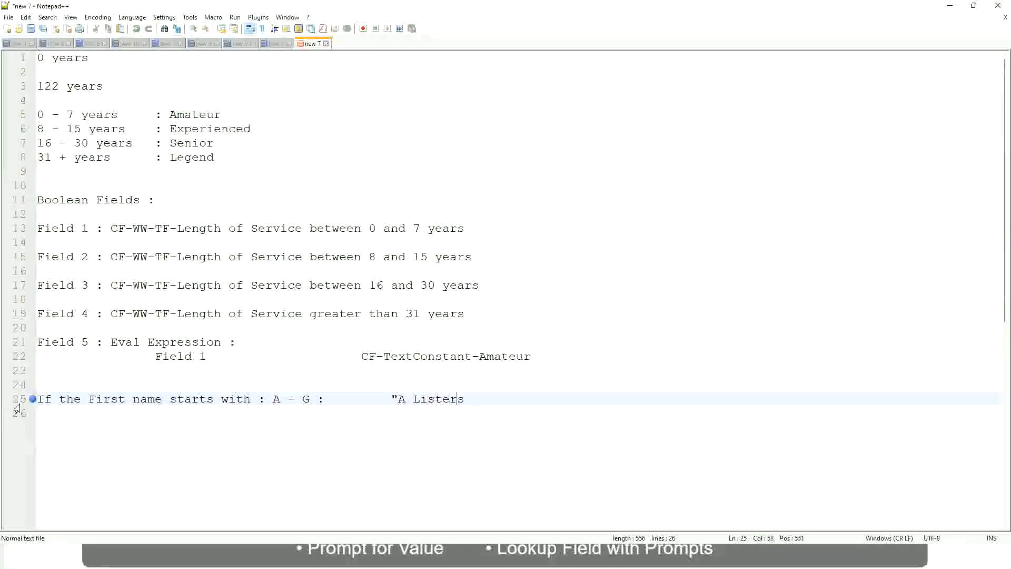
pyautogui.press('Return')
pyautogui.write('"')
pyautogui.press('BackSpace')
pyautogui.press('BackSpace')
pyautogui.write('"')
pyautogui.press('Delete')
pyautogui.press('Return')
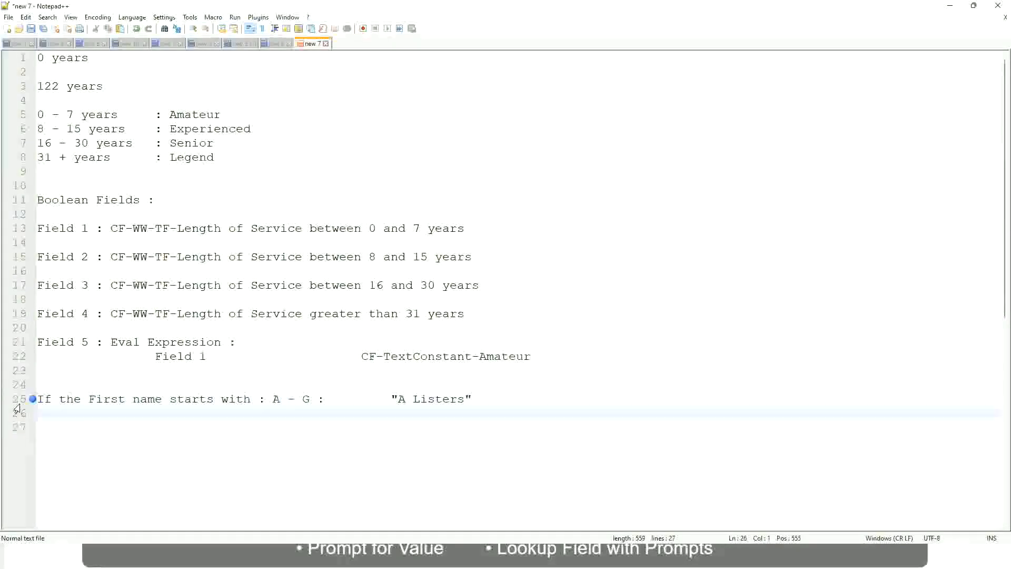
# Step: Add a second first-name rule mapping H - P to "His Majesty", aligned with the line above
pyautogui.write('H -')
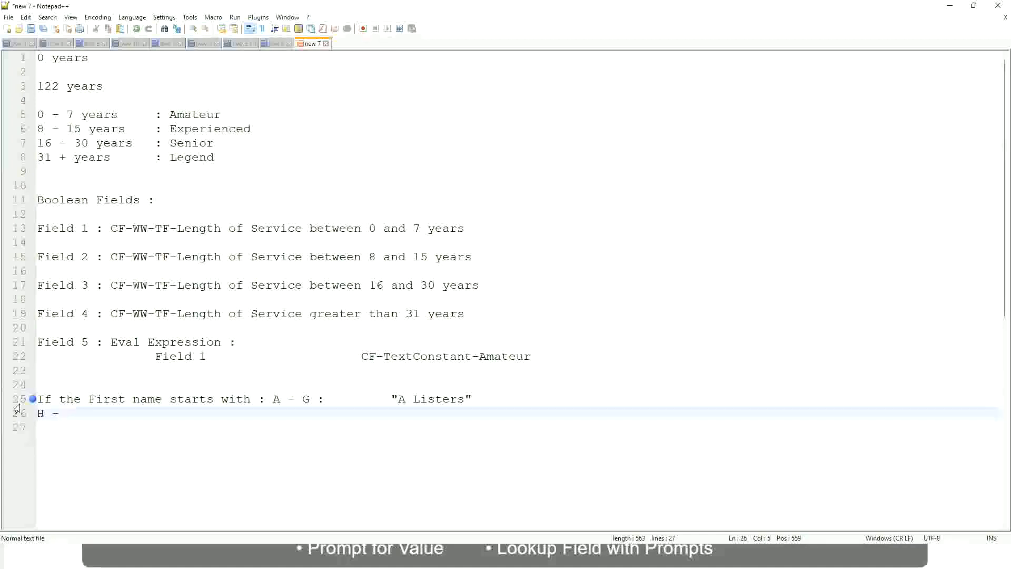
pyautogui.write('P')
pyautogui.press('Tab')
pyautogui.press('Tab')
pyautogui.press('Tab')
pyautogui.press('Tab')
pyautogui.press('Tab')
pyautogui.press('Tab')
pyautogui.press('Tab')
pyautogui.press('Tab')
pyautogui.press('Tab')
pyautogui.write(':')
pyautogui.press('Tab')
pyautogui.press('Tab')
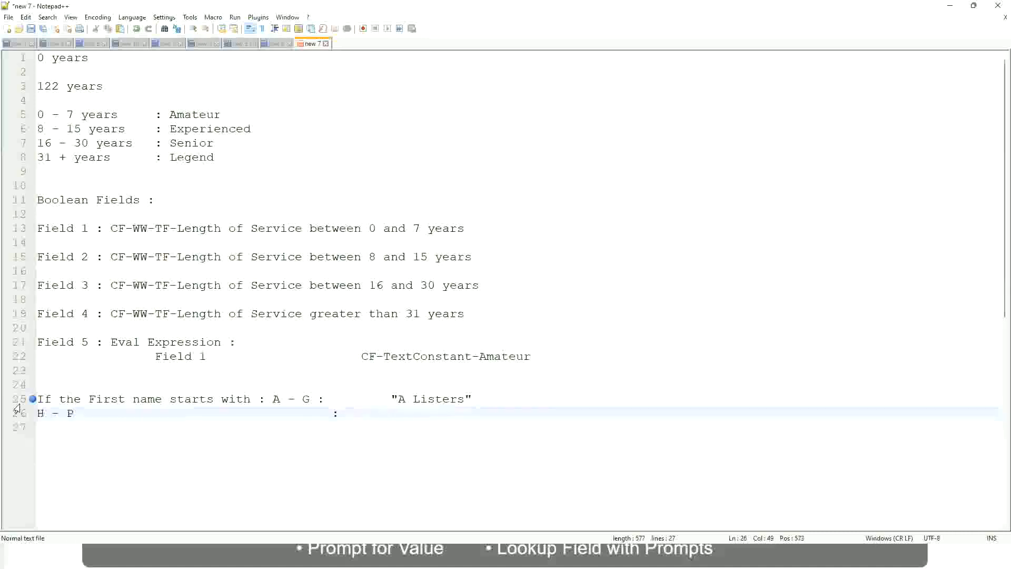
pyautogui.write('"His Majesty')
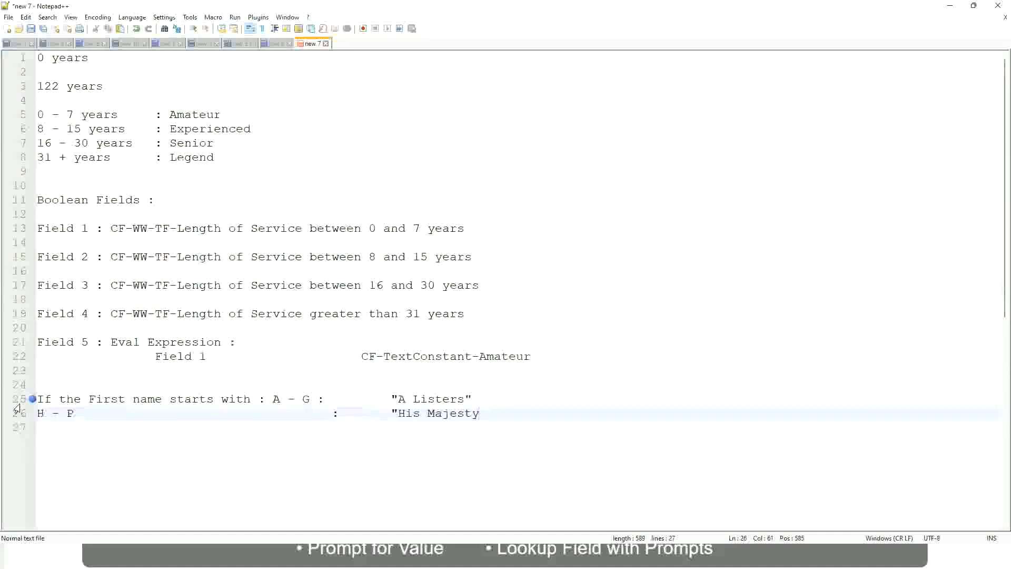
pyautogui.write('"')
pyautogui.press('Return')
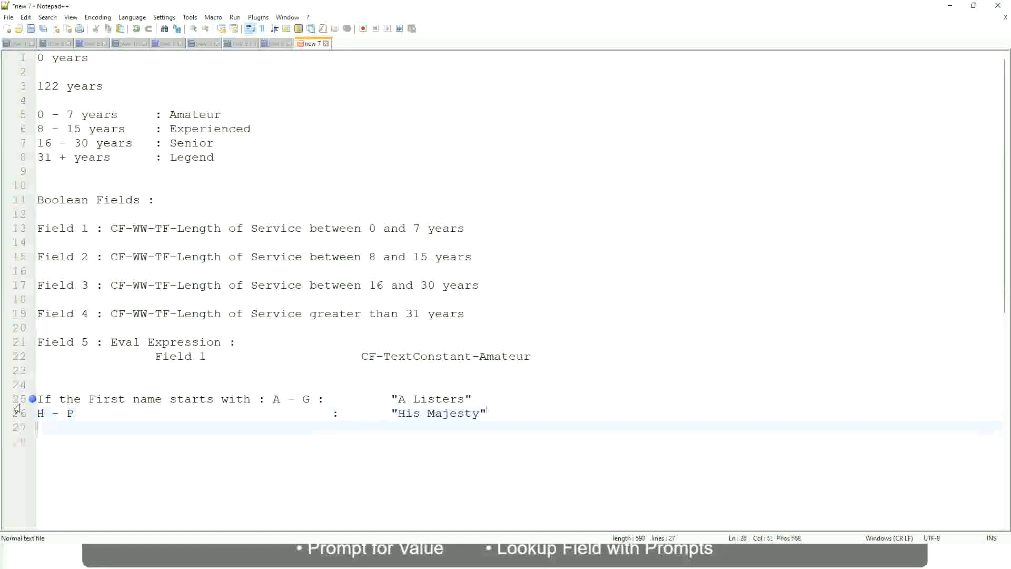
# Step: Add a third first-name rule mapping L - Z to "Lords", aligned with the lines above
pyautogui.write('L ')
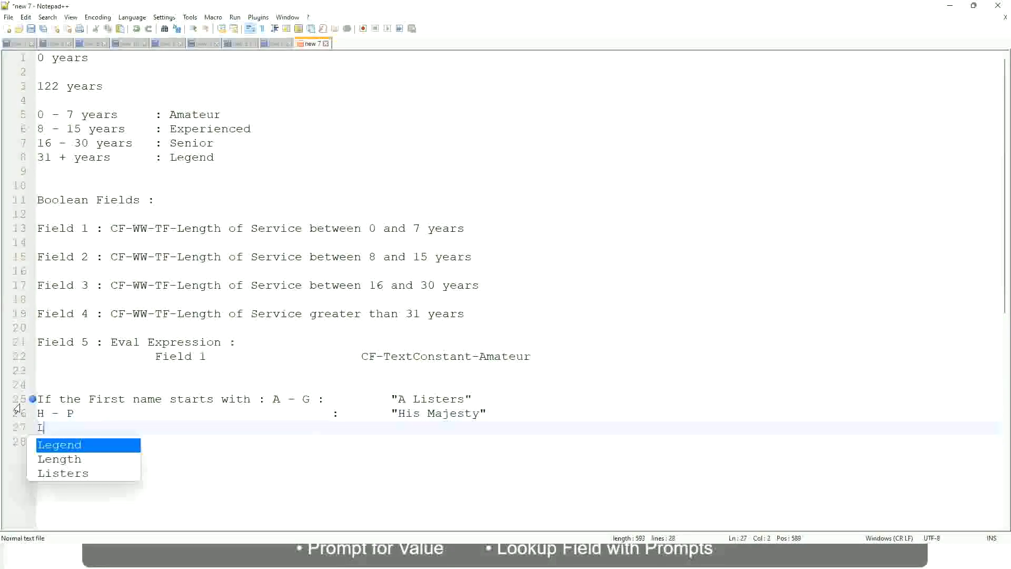
pyautogui.write('- Z')
pyautogui.press('Tab')
pyautogui.press('Tab')
pyautogui.press('Tab')
pyautogui.press('Tab')
pyautogui.press('Tab')
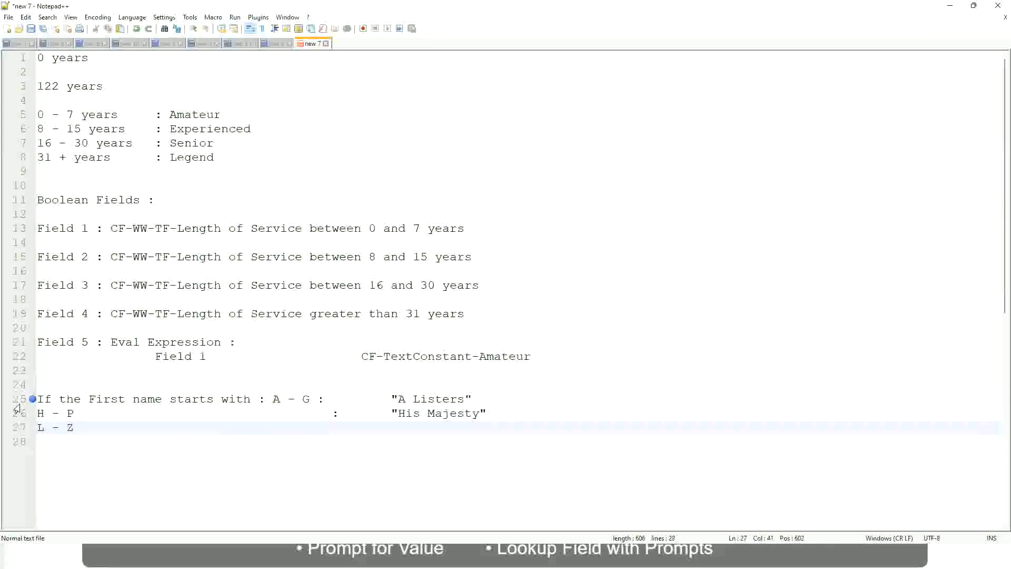
pyautogui.write(':       "Lords')
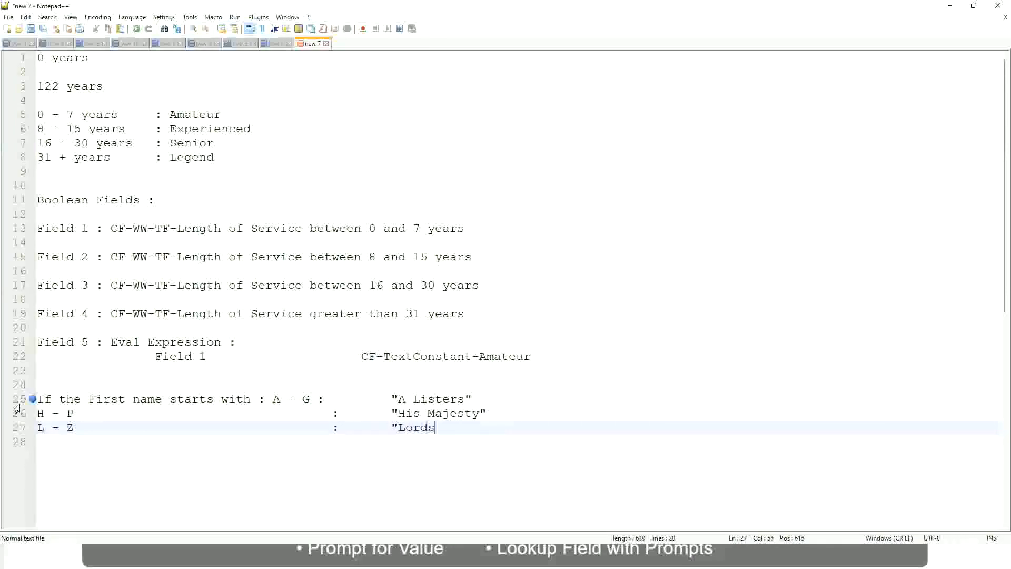
pyautogui.write('"')
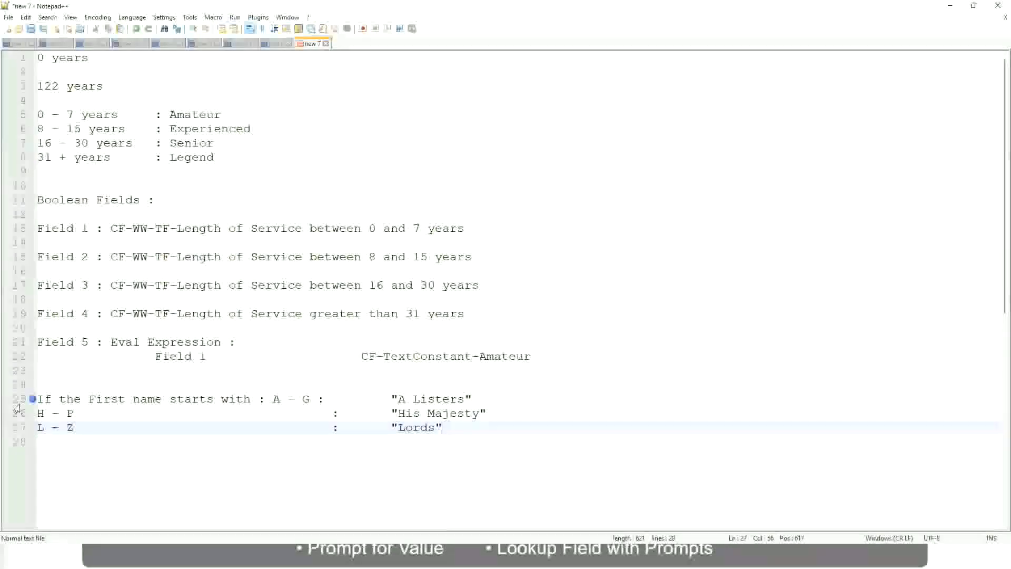
# Step: Replace the three first-name rule lines with a new line beginning with "If"
pyautogui.press('Right')
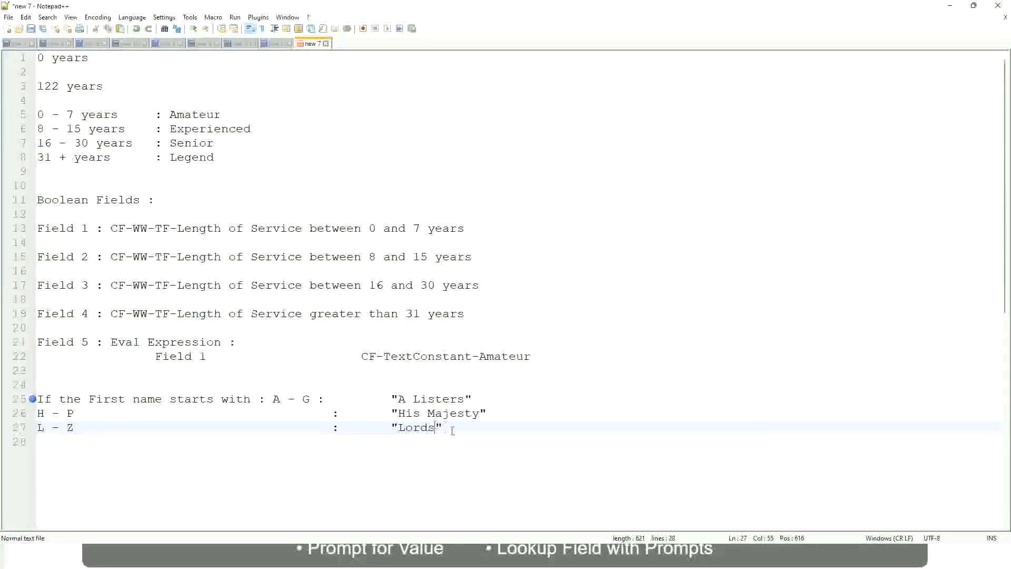
pyautogui.moveTo(438, 426); pyautogui.dragTo(481, 398)
pyautogui.click(416, 398)
pyautogui.click(456, 414)
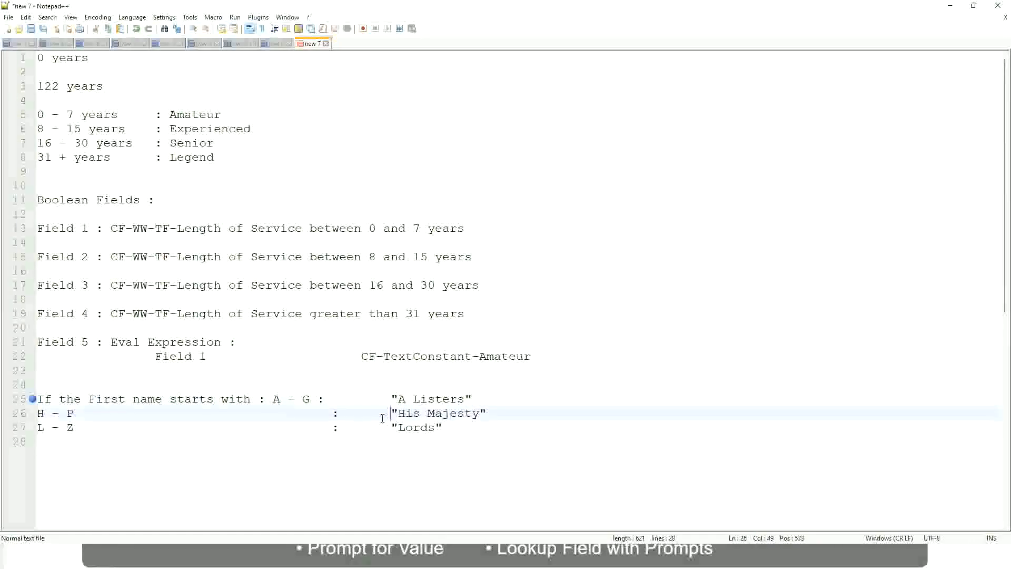
pyautogui.moveTo(459, 428); pyautogui.dragTo(33, 399)
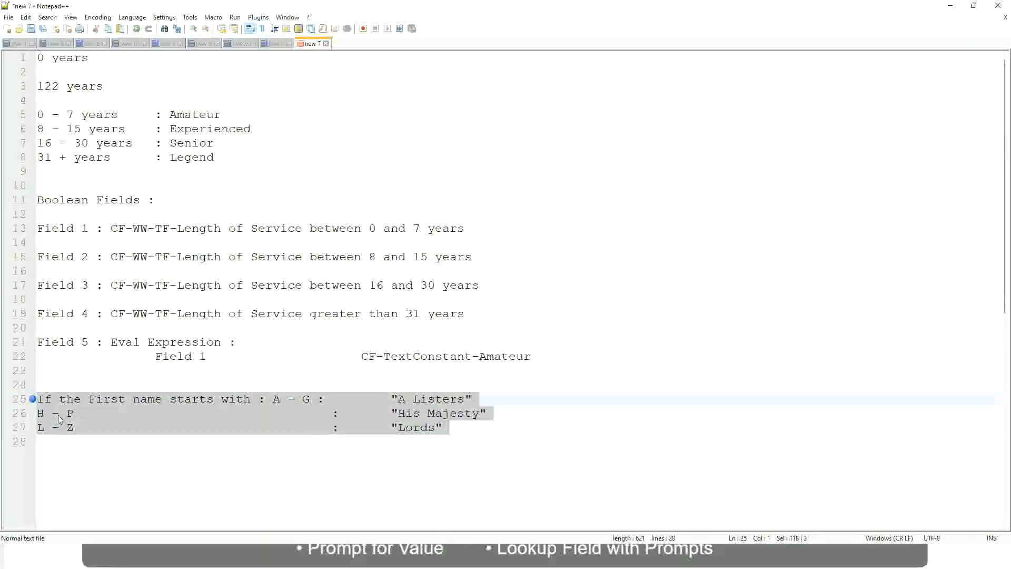
pyautogui.write('If ')
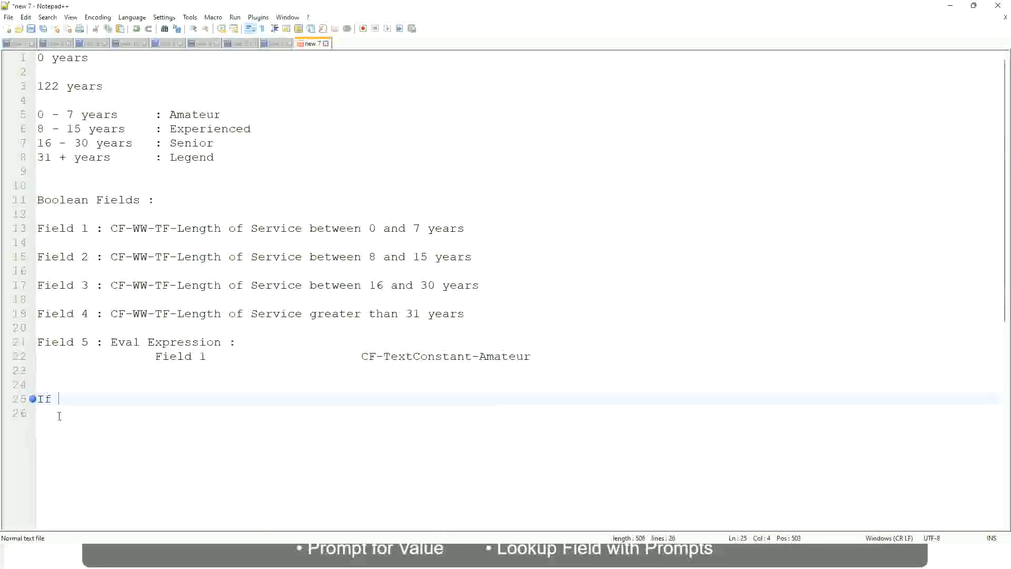
pyautogui.write('Prior E')
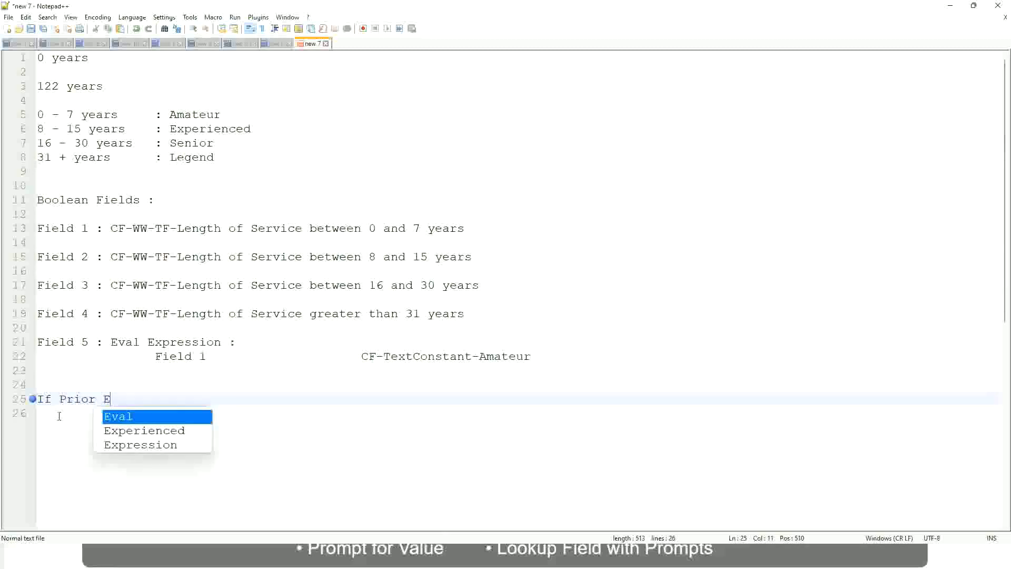
pyautogui.write('xperience')
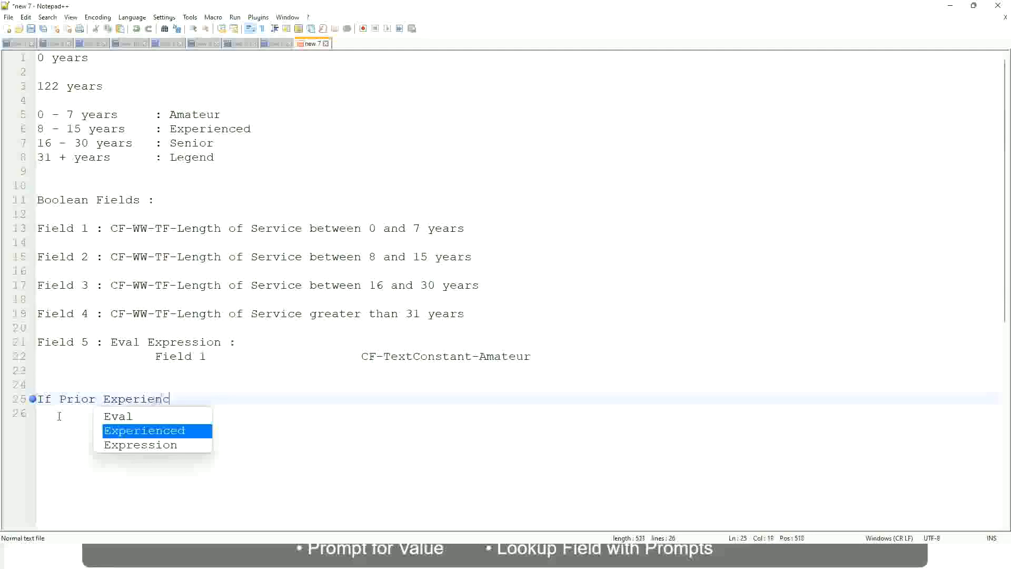
pyautogui.press('BackSpace')
pyautogui.press('BackSpace')
pyautogui.press('BackSpace')
pyautogui.press('BackSpace')
pyautogui.press('BackSpace')
pyautogui.press('BackSpace')
pyautogui.press('BackSpace')
pyautogui.press('BackSpace')
pyautogui.press('BackSpace')
pyautogui.press('BackSpace')
pyautogui.press('BackSpace')
pyautogui.press('BackSpace')
pyautogui.press('BackSpace')
pyautogui.press('BackSpace')
pyautogui.press('BackSpace')
pyautogui.press('BackSpace')
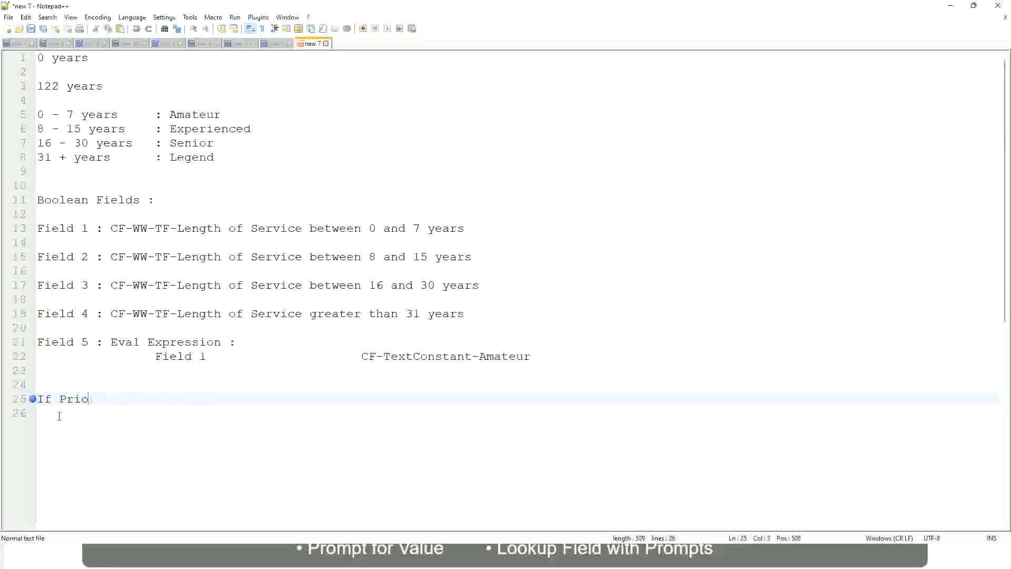
pyautogui.write('Job Profile is ')
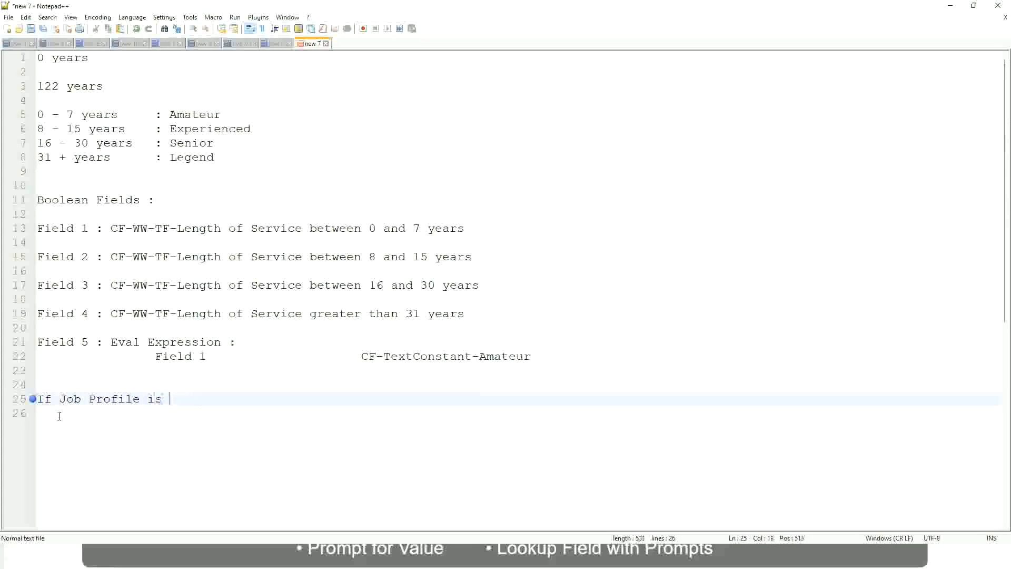
pyautogui.write(': Manager')
pyautogui.press('BackSpace')
pyautogui.press('BackSpace')
pyautogui.press('BackSpace')
pyautogui.press('BackSpace')
pyautogui.press('BackSpace')
pyautogui.press('BackSpace')
pyautogui.press('BackSpace')
pyautogui.press('BackSpace')
pyautogui.press('BackSpace')
pyautogui.press('BackSpace')
pyautogui.press('BackSpace')
pyautogui.press('BackSpace')
pyautogui.press('BackSpace')
pyautogui.press('BackSpace')
pyautogui.press('BackSpace')
pyautogui.press('BackSpace')
pyautogui.press('BackSpace')
pyautogui.press('BackSpace')
pyautogui.press('BackSpace')
pyautogui.press('BackSpace')
# Step: Continue the rule on line 25 with the condition "Management Level is Manager or Above"
pyautogui.write('Manage')
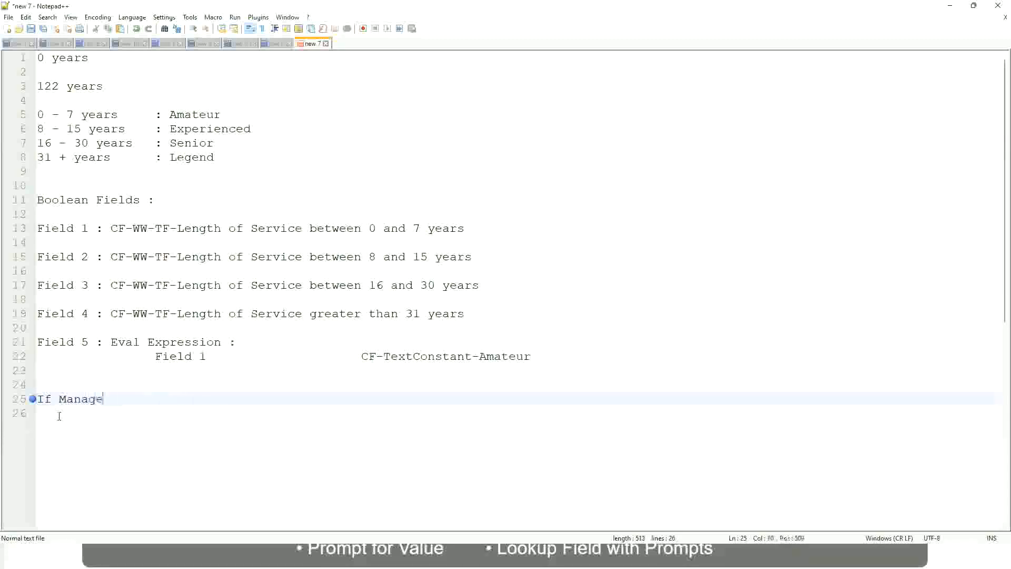
pyautogui.write('ment Level is Manager ')
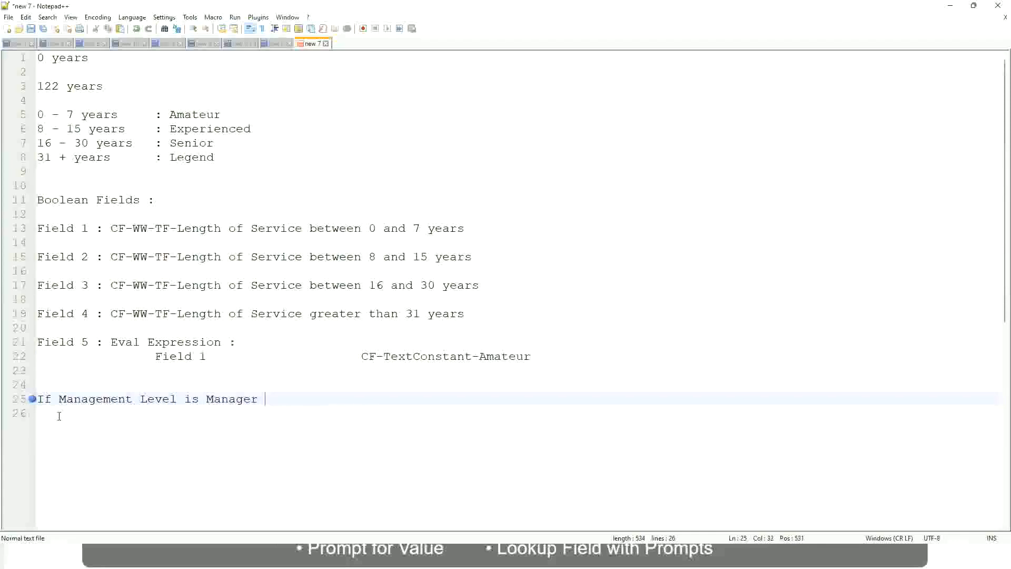
pyautogui.write('or Above')
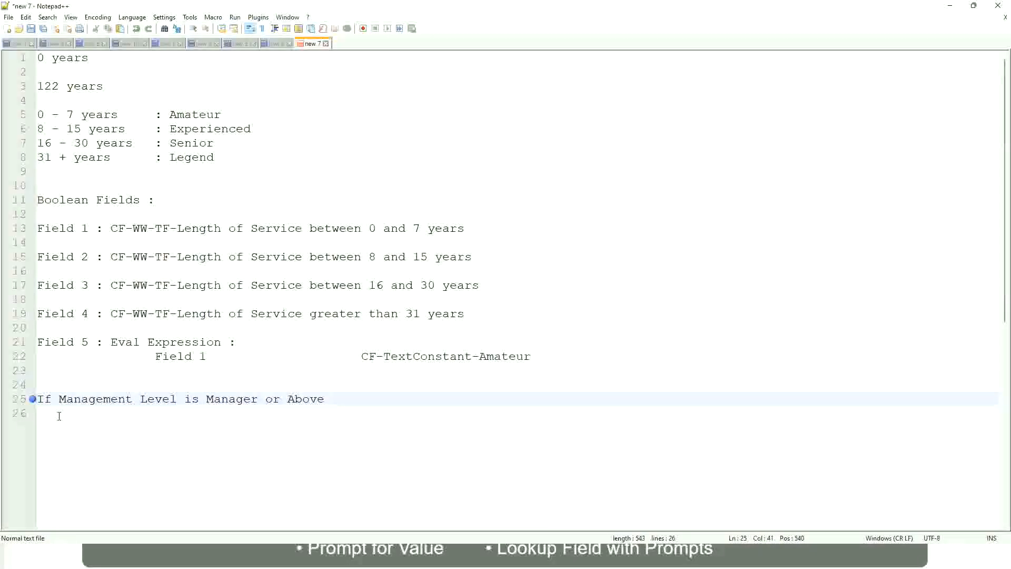
# Step: Add the spaced-out outcome "Proposed Allowance Plan : Car Allowance" and begin a second line with "If Management Level is"
pyautogui.press('Tab')
pyautogui.press('Tab')
pyautogui.press('Tab')
pyautogui.press('Tab')
pyautogui.press('Tab')
pyautogui.write('Proposed')
pyautogui.write('Allowance ')
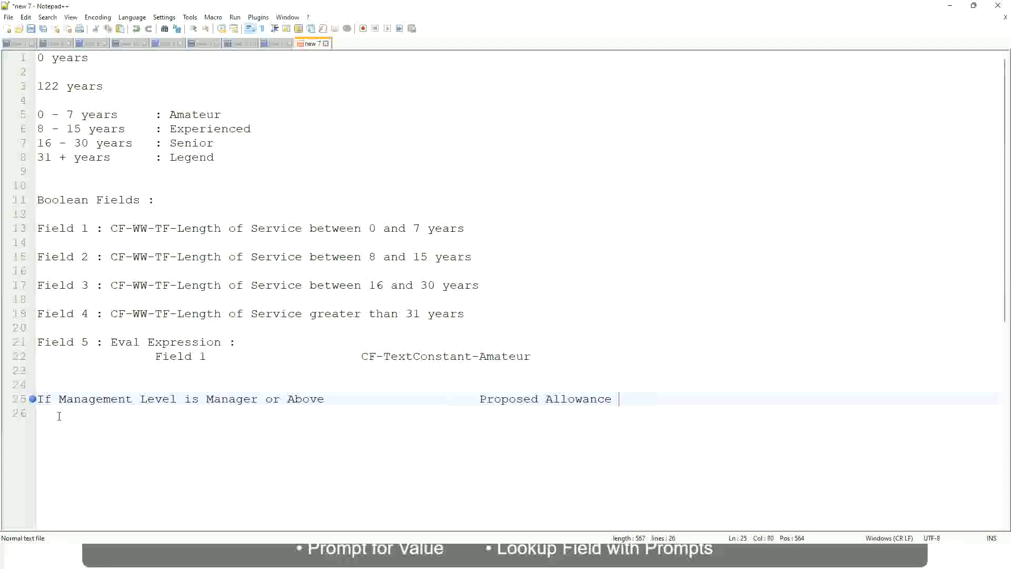
pyautogui.write('Plan')
pyautogui.write(': Car Allowance')
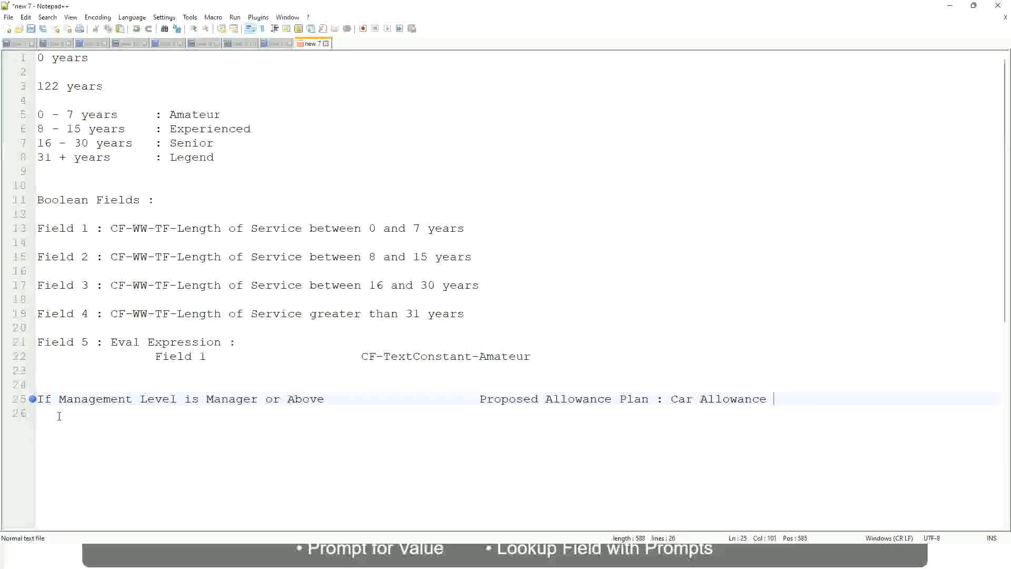
pyautogui.press('Return')
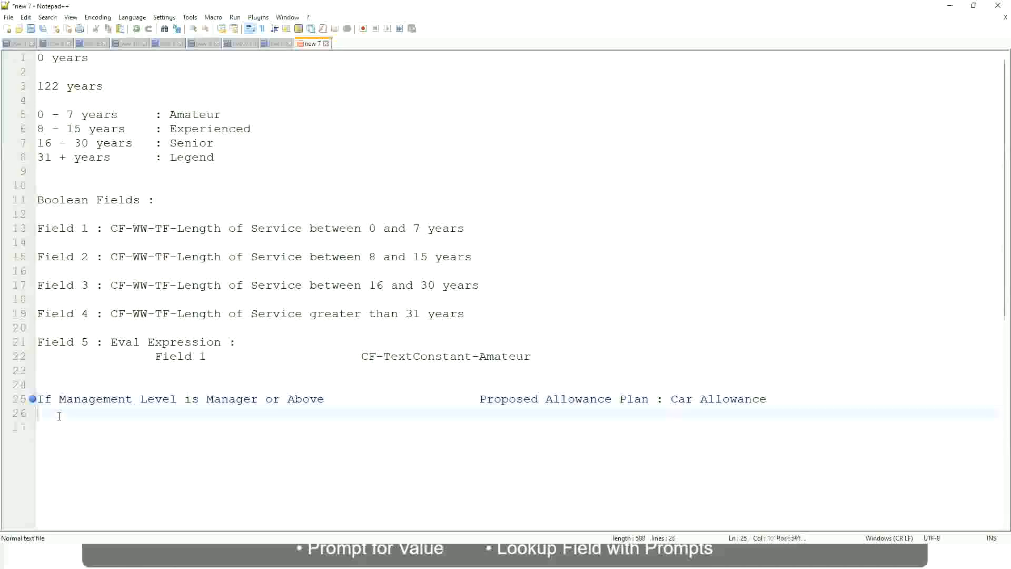
pyautogui.write('If Management Level is')
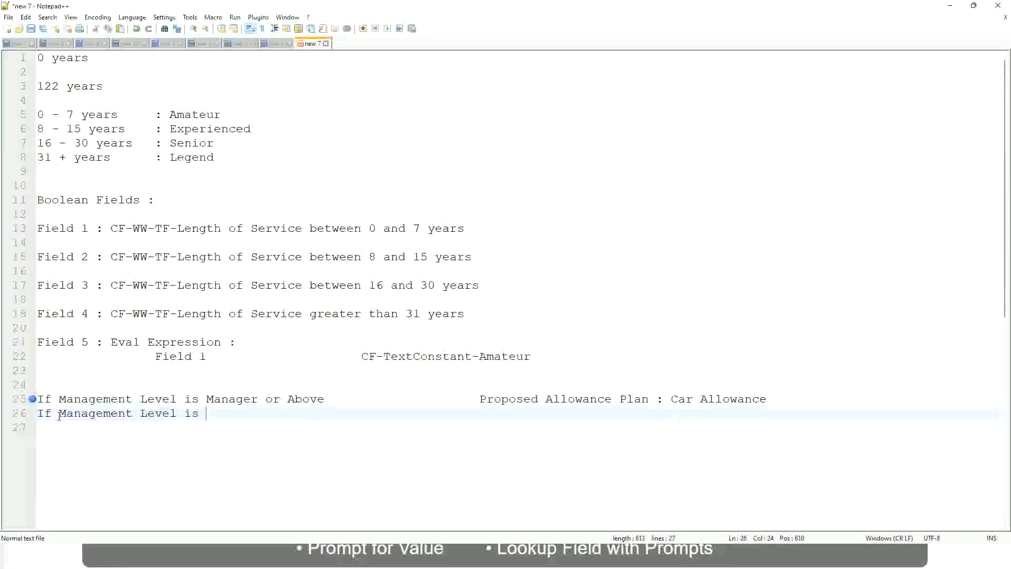
# Step: Delete "or Above" from the first rule so its condition ends with "Manager"
pyautogui.press('Up')
pyautogui.press('Right')
pyautogui.press('Right')
pyautogui.press('Right')
pyautogui.press('Right')
pyautogui.press('Right')
pyautogui.press('Right')
pyautogui.press('Right')
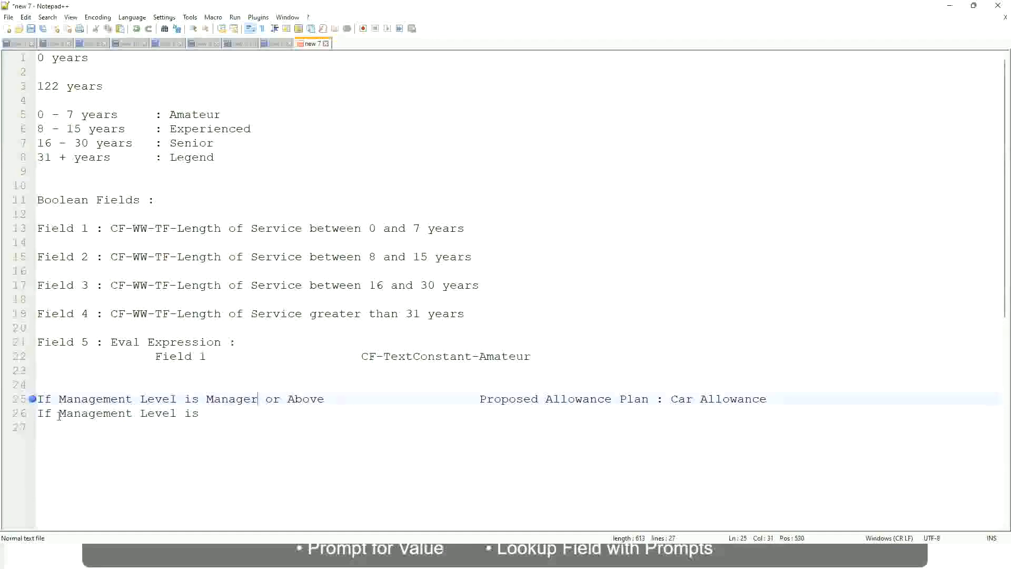
pyautogui.hotkey('shift', 'Right')
pyautogui.hotkey('shift', 'Right')
pyautogui.hotkey('shift', 'Right')
pyautogui.hotkey('shift', 'Right')
pyautogui.hotkey('shift', 'Right')
pyautogui.hotkey('shift', 'Right')
pyautogui.hotkey('shift', 'Right')
pyautogui.hotkey('shift', 'Right')
pyautogui.hotkey('shift', 'Right')
pyautogui.press('Delete')
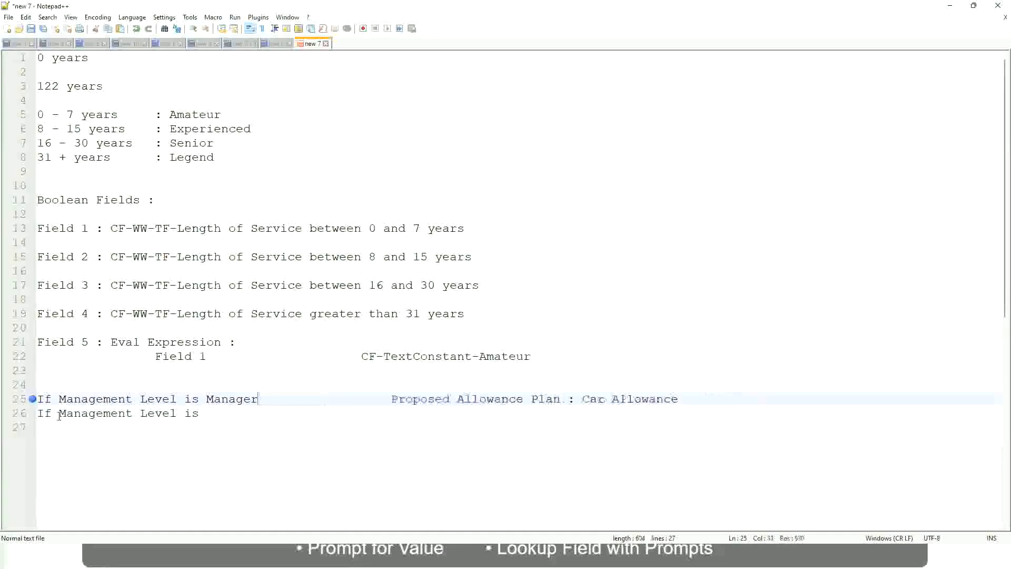
# Step: Complete the second rule with Director and the aligned outcome "Executive Allowance", and start a new line
pyautogui.press('Down')
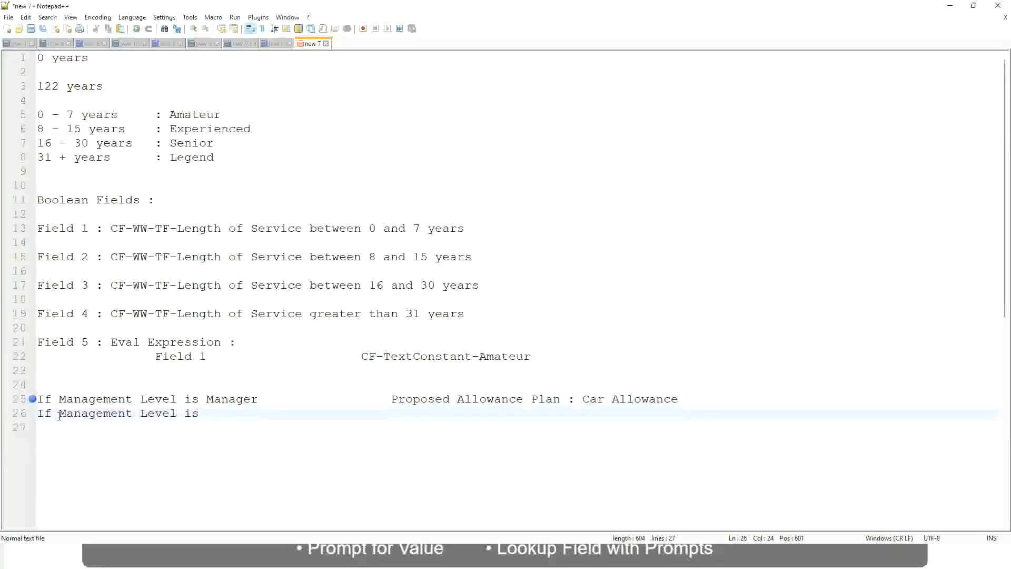
pyautogui.write('Director')
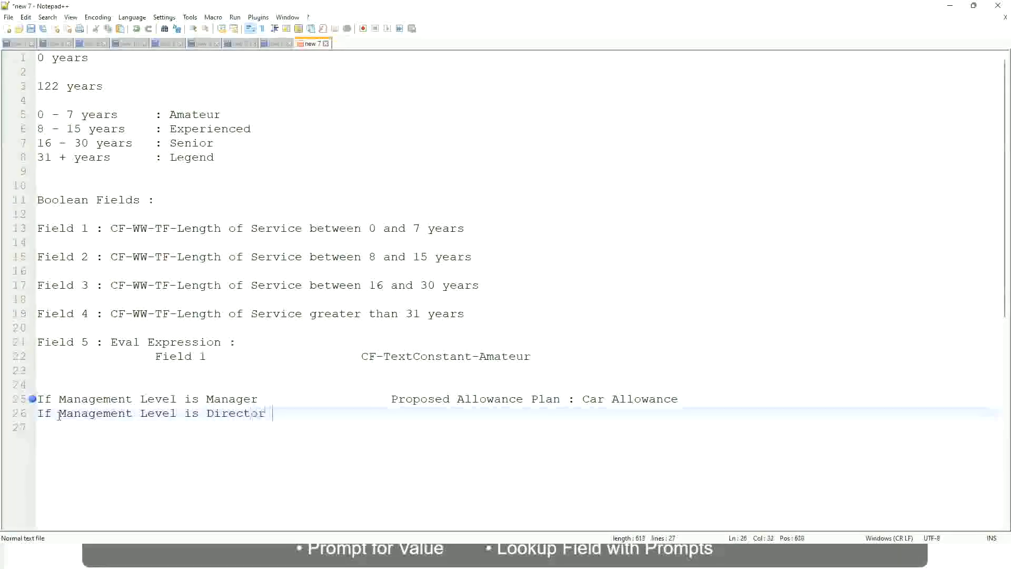
pyautogui.press('Tab')
pyautogui.press('Tab')
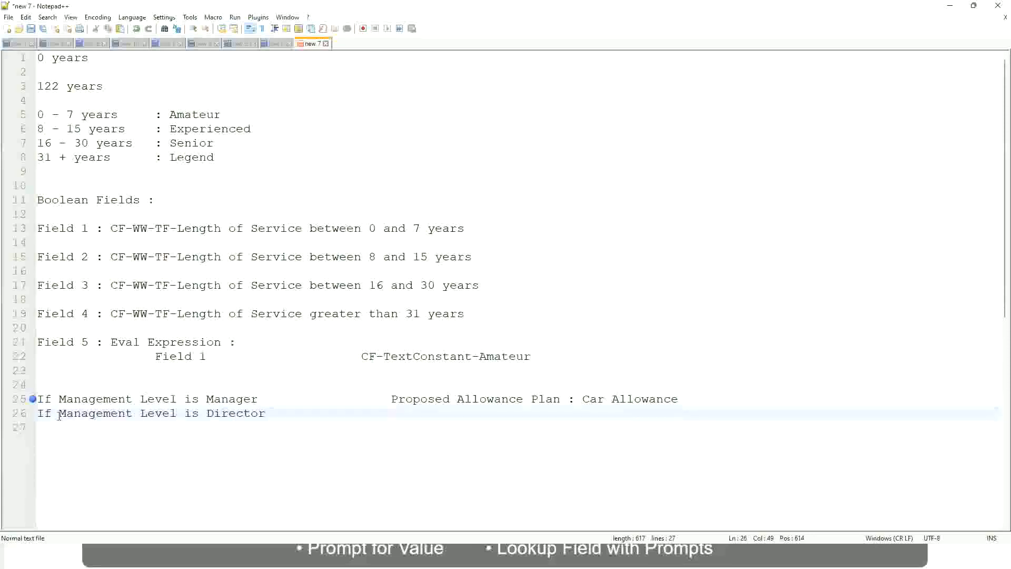
pyautogui.write('Executive Allo')
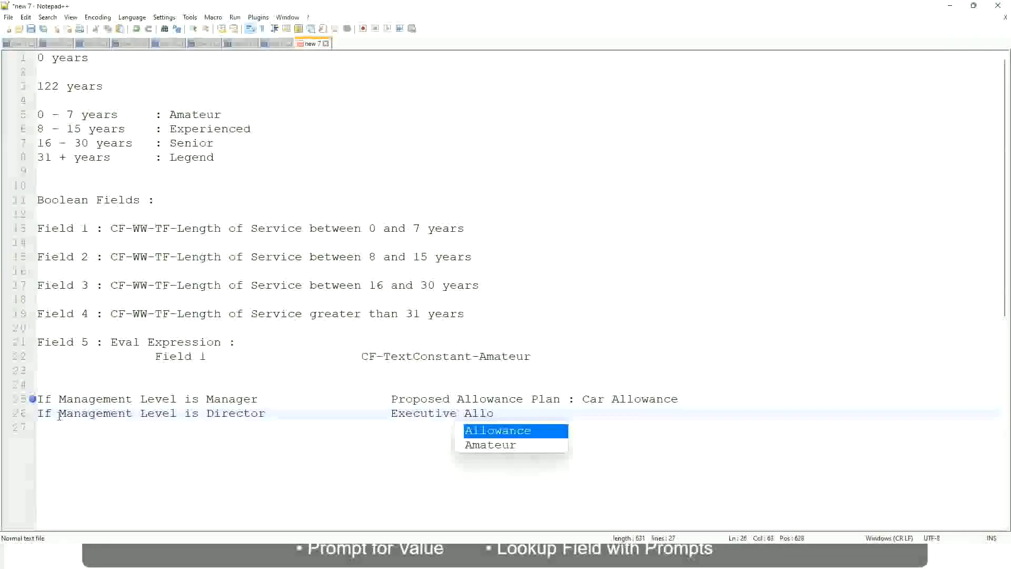
pyautogui.press('Return')
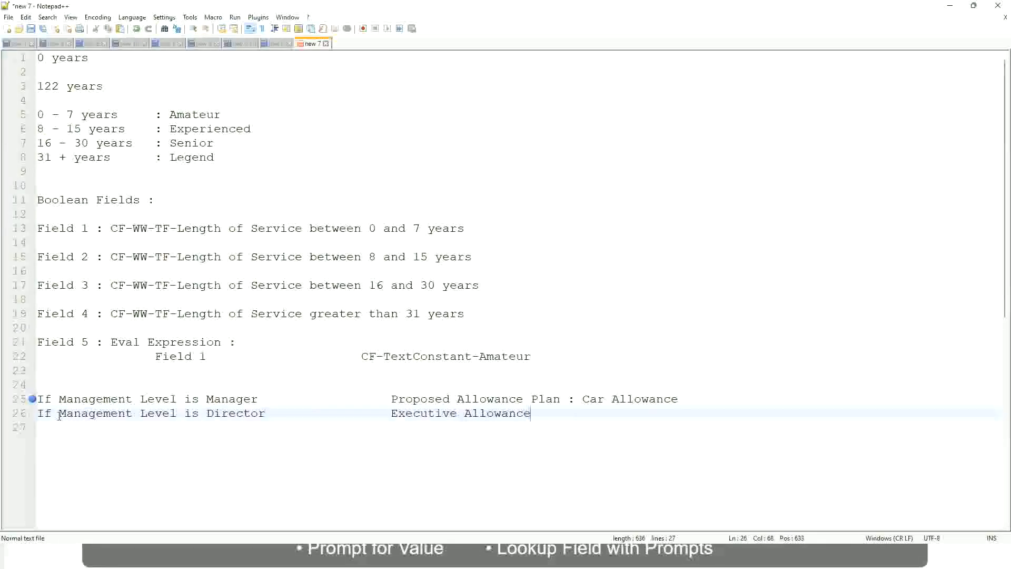
pyautogui.press('Return')
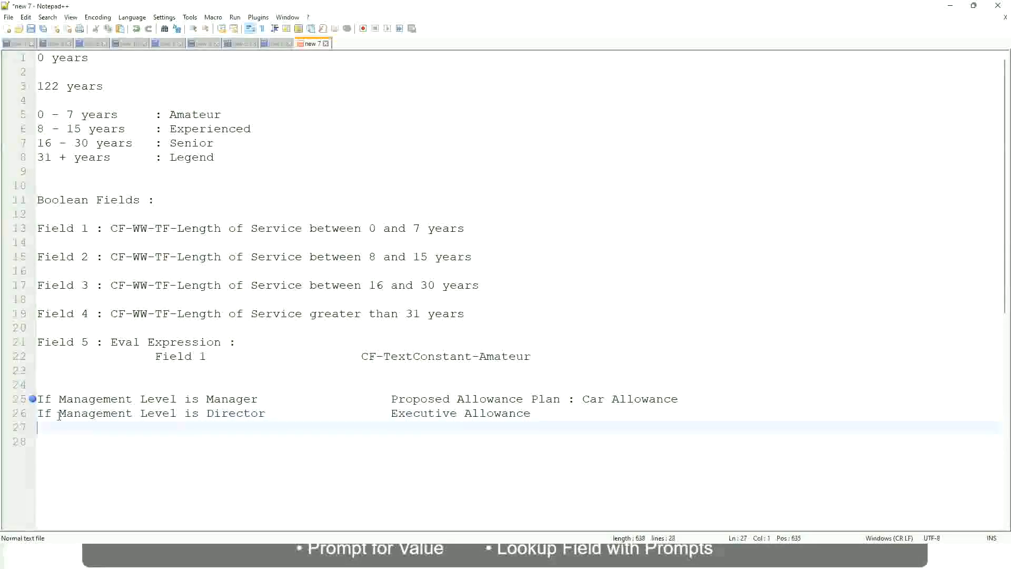
# Step: Begin the third rule on line 27 with "If Management Level is"
pyautogui.write('If Management')
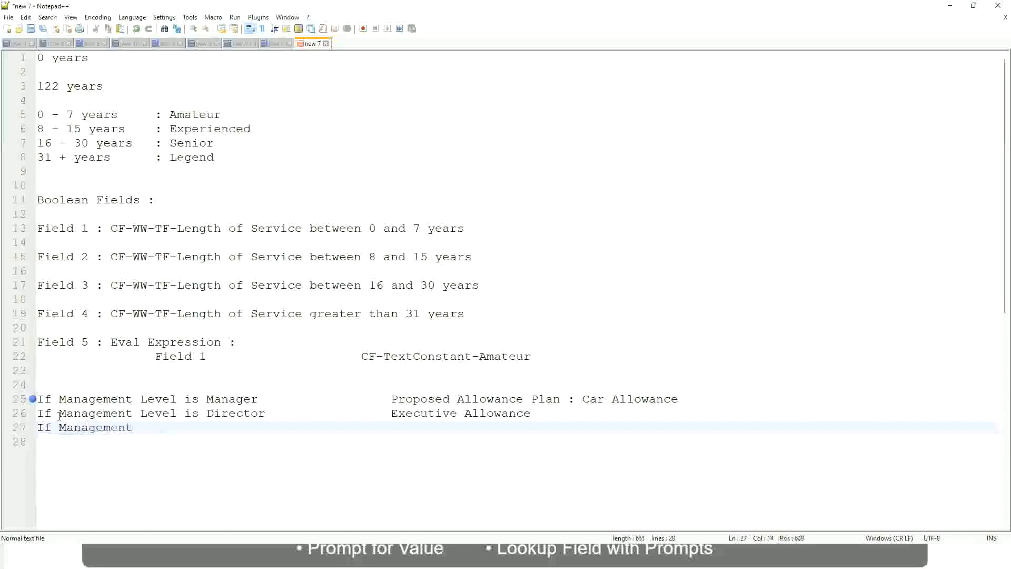
pyautogui.write(' Level is')
pyautogui.press('BackSpace')
pyautogui.press('BackSpace')
pyautogui.press('BackSpace')
pyautogui.write('le')
pyautogui.press('BackSpace')
pyautogui.press('BackSpace')
pyautogui.write('Le')
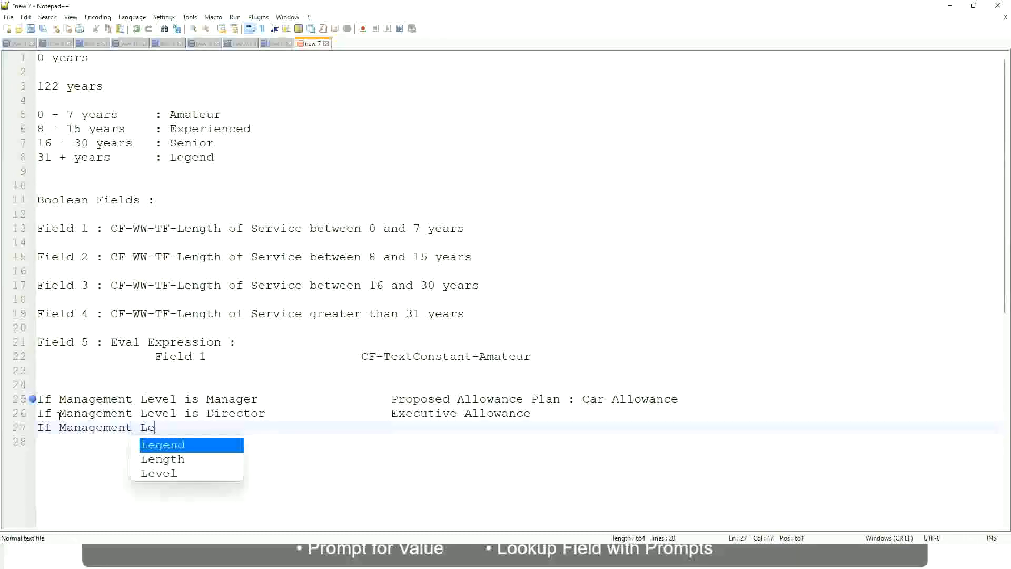
pyautogui.press('Down')
pyautogui.press('Down')
pyautogui.press('Return')
pyautogui.write('is ')
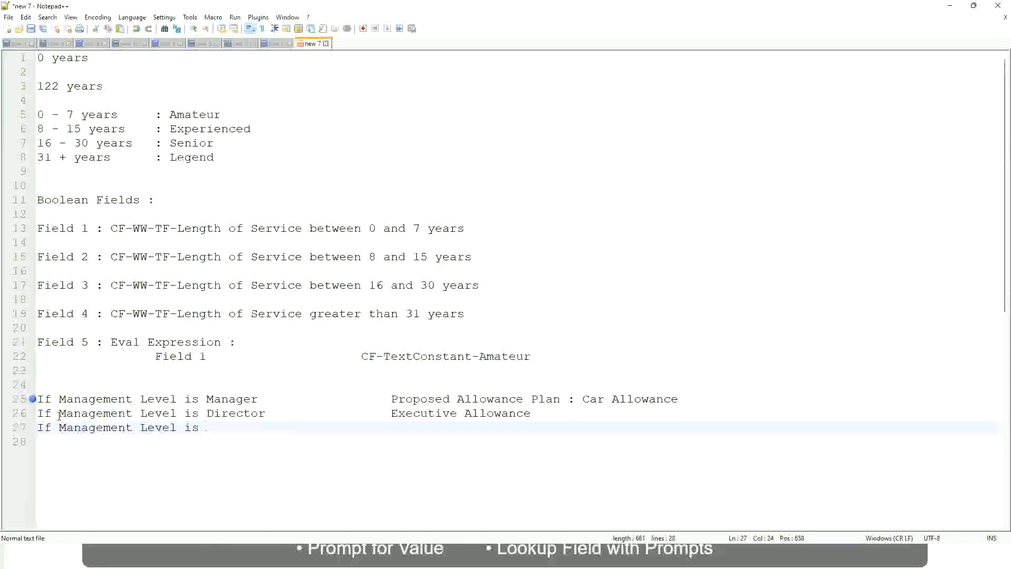
# Step: Complete the third rule with CEO and the aligned outcome "CEO Allowance"
pyautogui.write('CEO')
pyautogui.press('Tab')
pyautogui.press('Tab')
pyautogui.write('CEO Allowance')
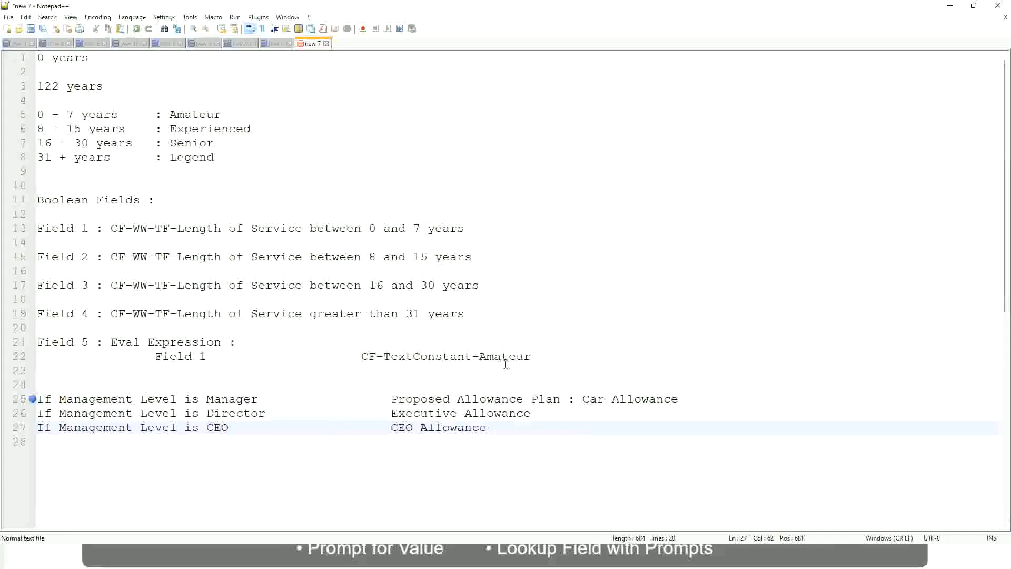
pyautogui.click(582, 399)
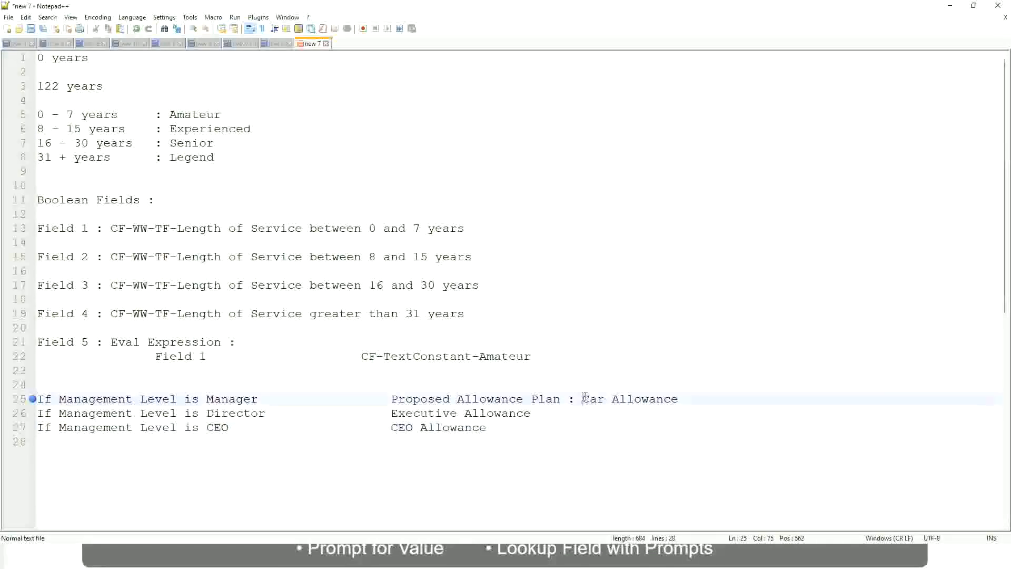
pyautogui.moveTo(583, 399); pyautogui.dragTo(679, 395)
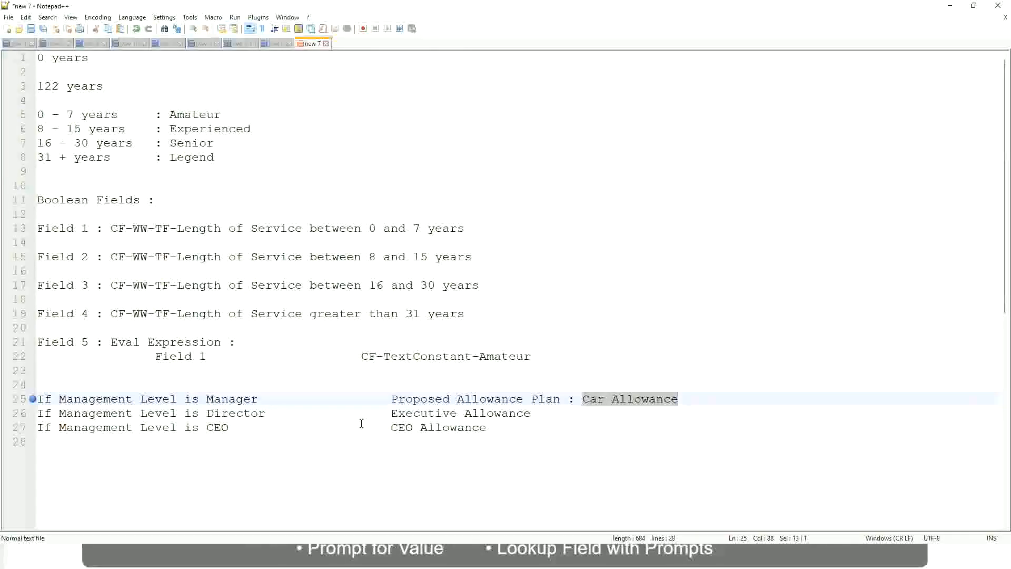
pyautogui.click(357, 398)
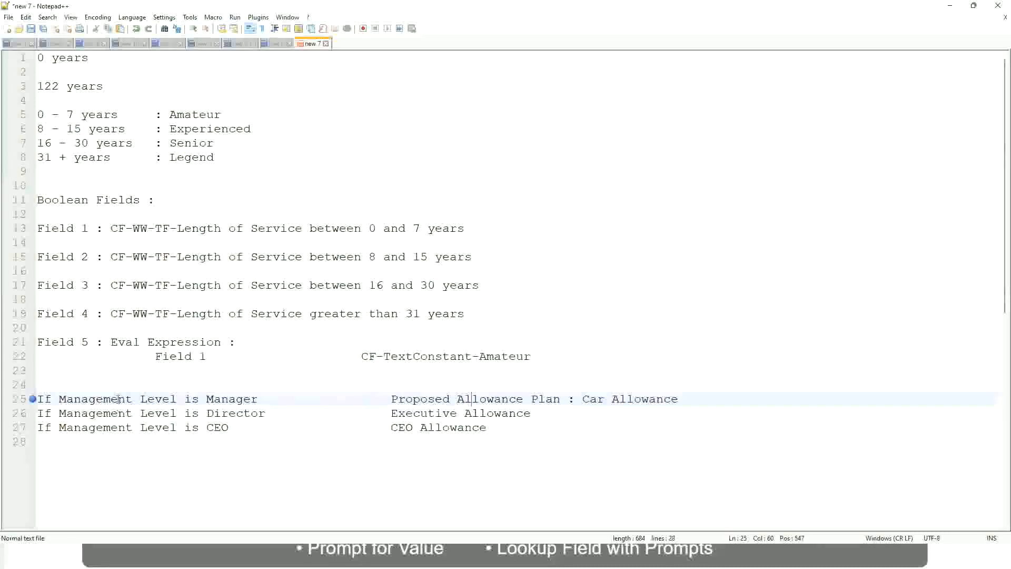
pyautogui.click(205, 399)
# Step: Replace the Manager rule's outcome on line 25 with "First Line Manager"
pyautogui.moveTo(392, 399); pyautogui.dragTo(693, 395)
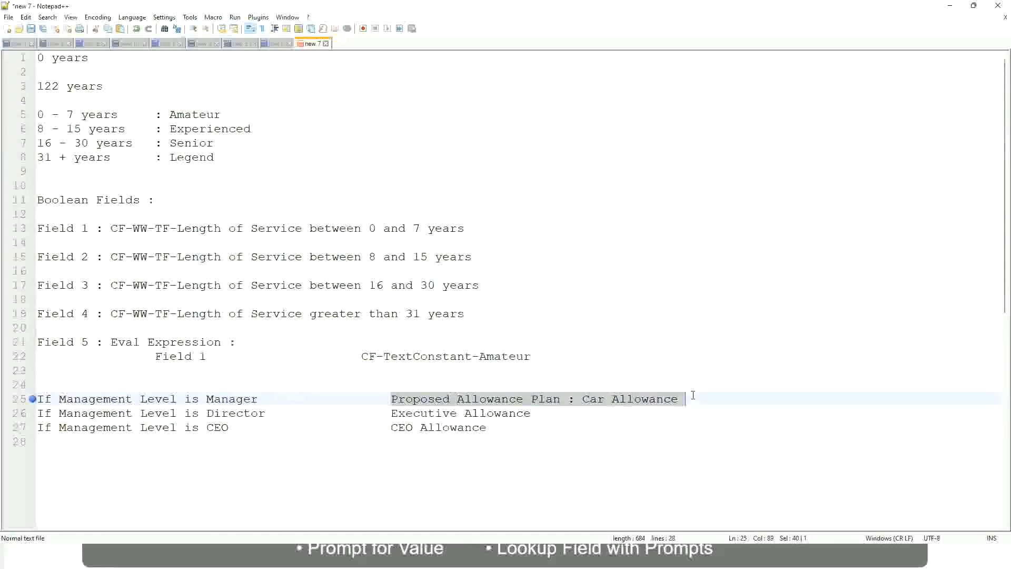
pyautogui.write('Managers')
pyautogui.press('BackSpace')
pyautogui.press('BackSpace')
pyautogui.press('BackSpace')
pyautogui.press('BackSpace')
pyautogui.press('BackSpace')
pyautogui.press('BackSpace')
pyautogui.press('BackSpace')
pyautogui.press('BackSpace')
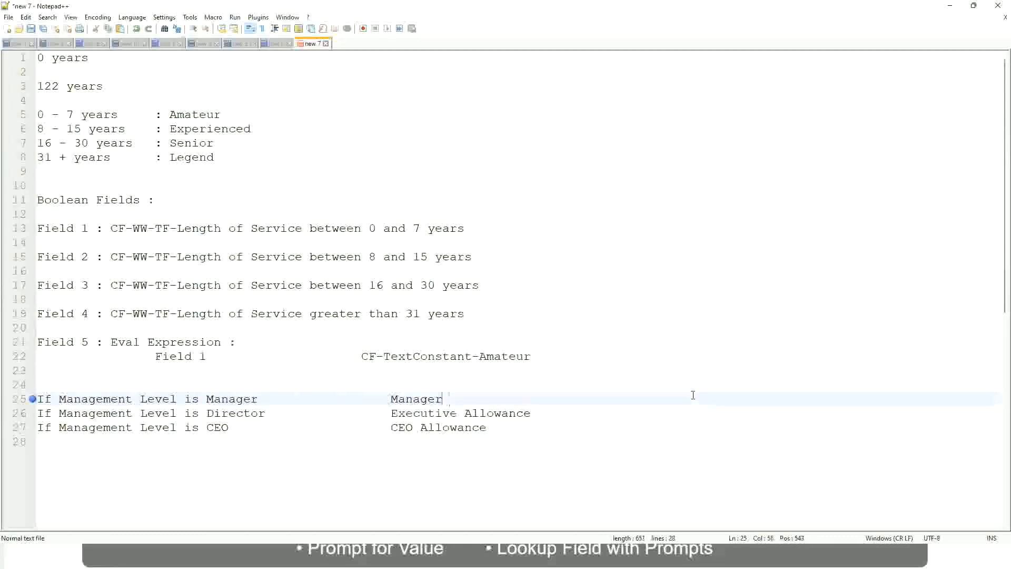
pyautogui.write('First Line Ma')
pyautogui.write('nager')
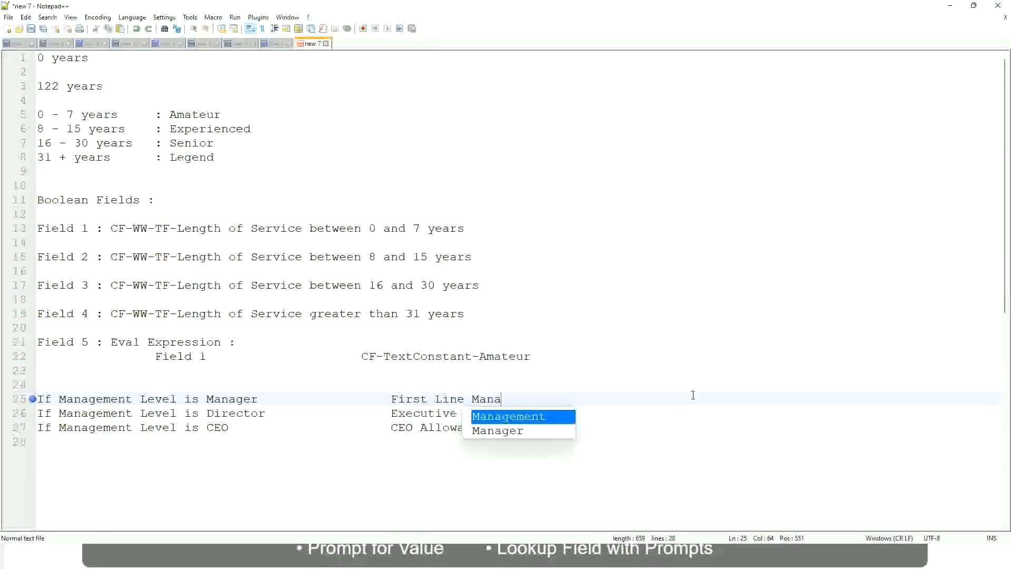
# Step: Insert "Name of the" in front of "First Line Manager" in the Manager rule's outcome
pyautogui.press('Left')
pyautogui.press('Left')
pyautogui.press('Left')
pyautogui.press('Left')
pyautogui.press('Left')
pyautogui.press('Left')
pyautogui.press('Left')
pyautogui.press('Left')
pyautogui.press('Left')
pyautogui.press('Left')
pyautogui.press('Left')
pyautogui.press('Left')
pyautogui.press('Left')
pyautogui.press('Left')
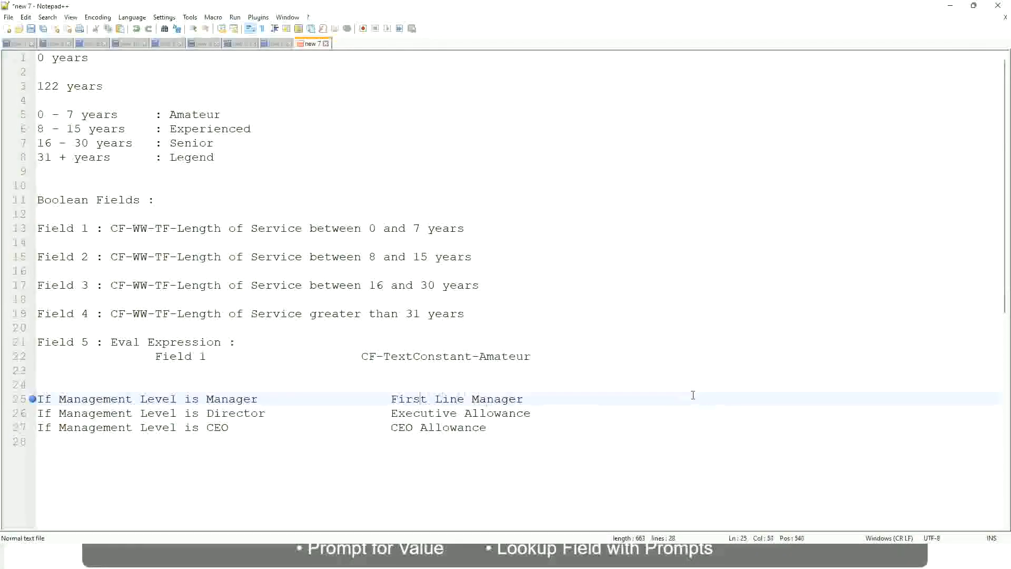
pyautogui.write('Name of the')
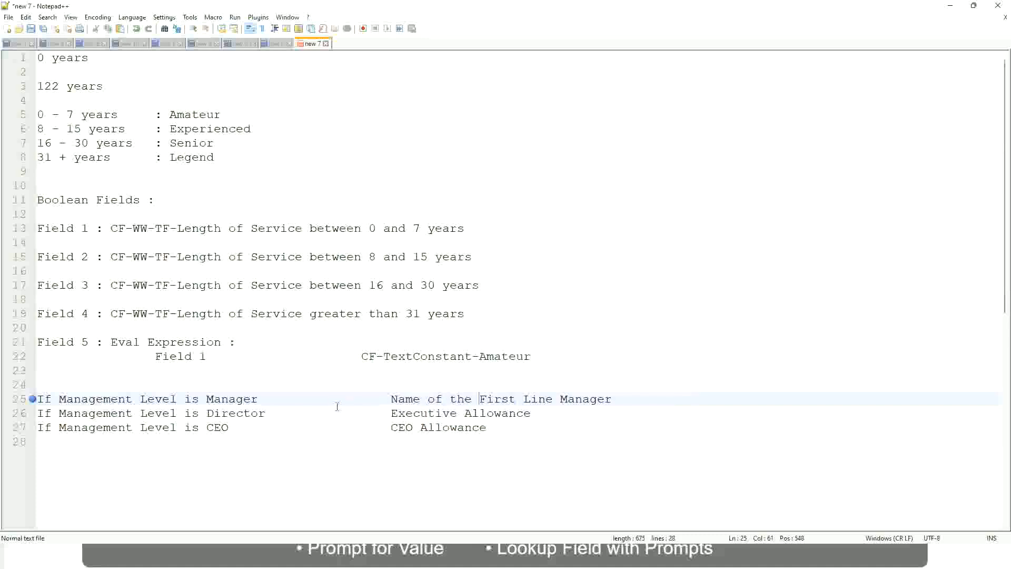
# Step: Replace the Director rule's outcome on line 26 with the opening words "Name of"
pyautogui.moveTo(391, 413); pyautogui.dragTo(534, 405)
pyautogui.write('Name ')
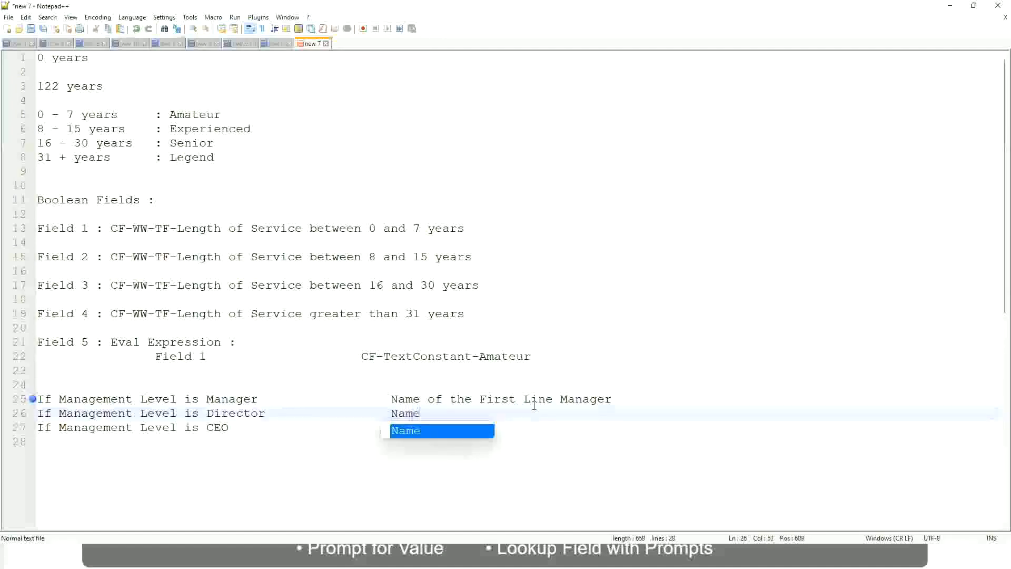
pyautogui.write('of ')
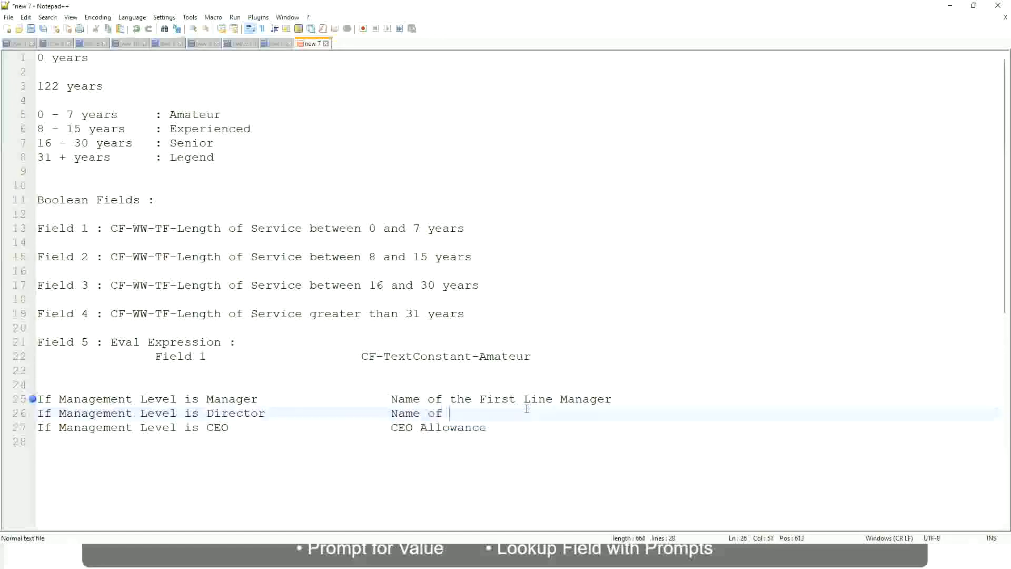
pyautogui.write('Fir')
pyautogui.press('Return')
pyautogui.press('BackSpace')
pyautogui.press('BackSpace')
pyautogui.press('BackSpace')
pyautogui.press('BackSpace')
pyautogui.press('BackSpace')
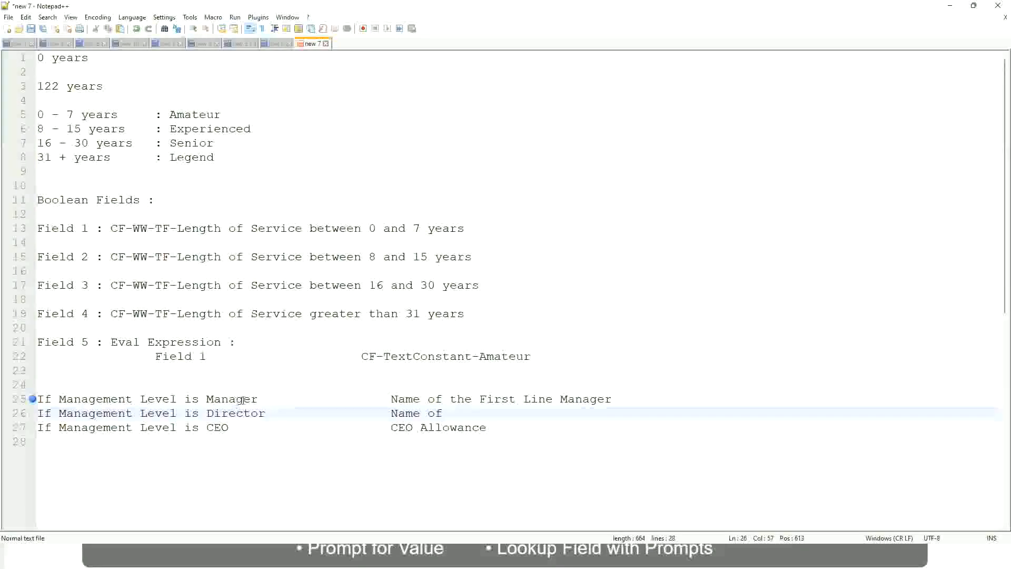
# Step: Change "First" to "Second" in the Manager rule's outcome and finish the Director rule's outcome with "Manager"
pyautogui.doubleClick(495, 400)
pyautogui.write('Second')
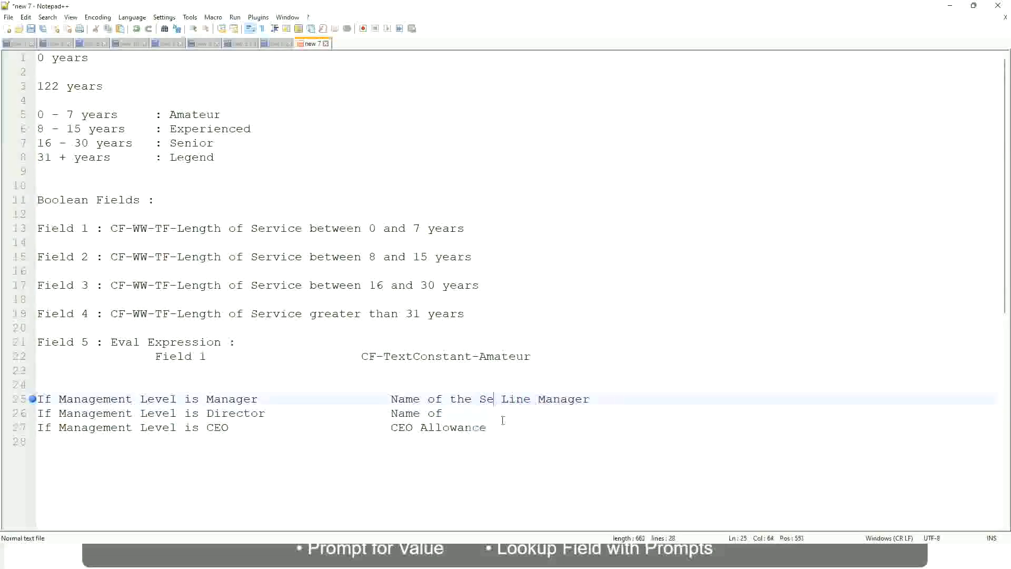
pyautogui.press('BackSpace')
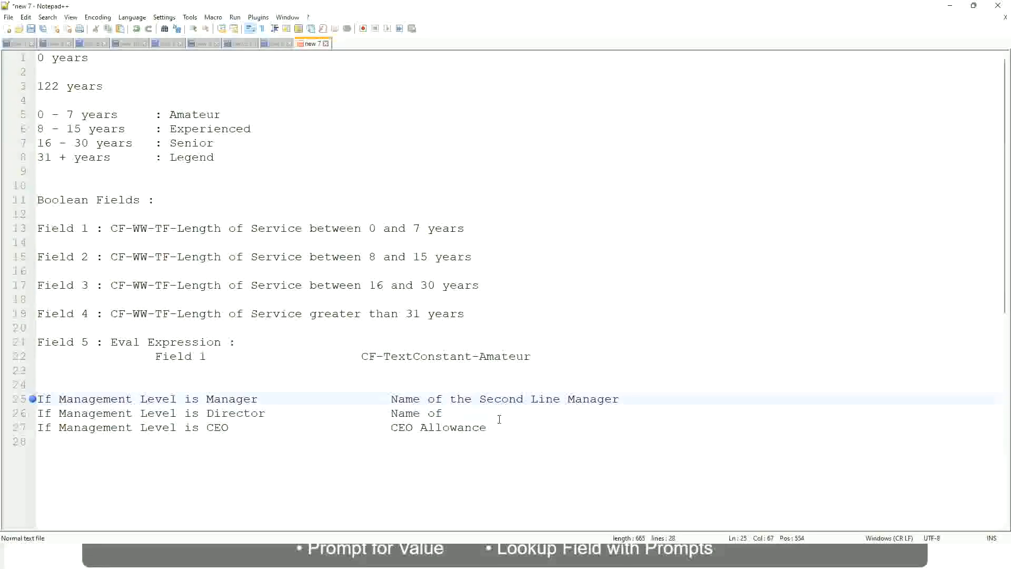
pyautogui.click(457, 412)
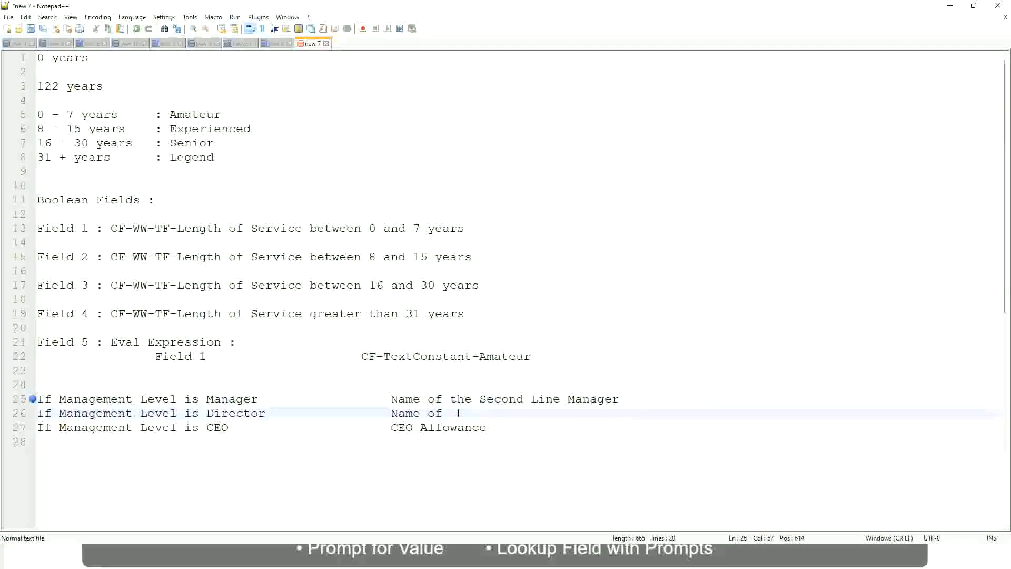
pyautogui.write('Manager')
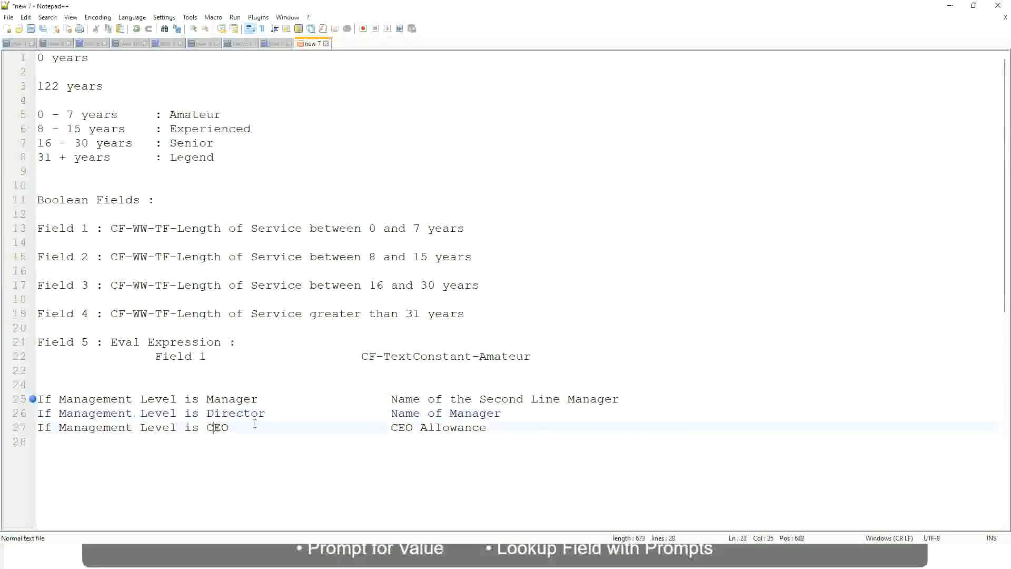
# Step: Replace the CEO rule's outcome on line 27 with "name of CEO/Himself/Herself"
pyautogui.moveTo(390, 427); pyautogui.dragTo(500, 427)
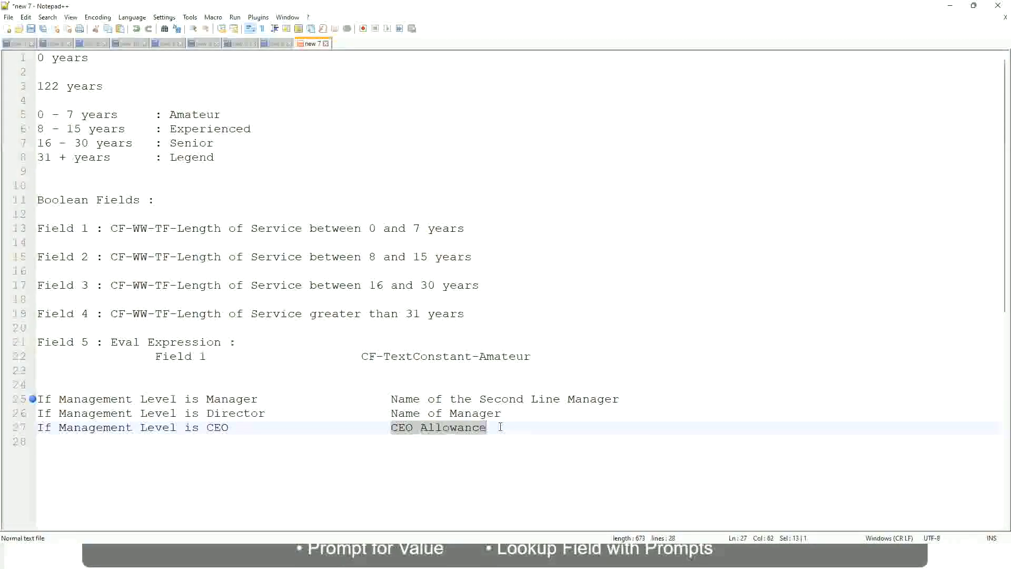
pyautogui.write('name of CEO')
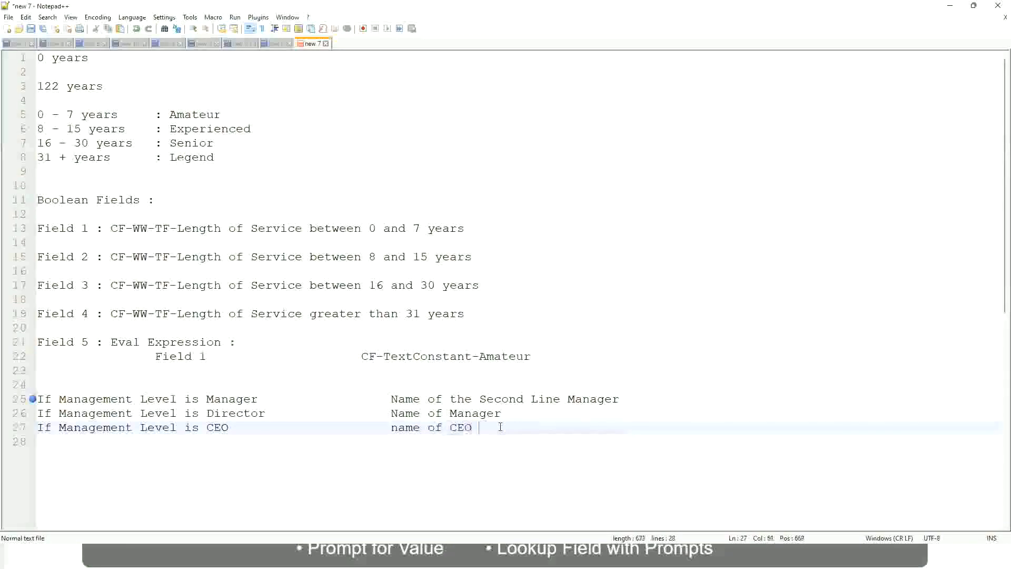
pyautogui.press('BackSpace')
pyautogui.write('/Himself/Herself')
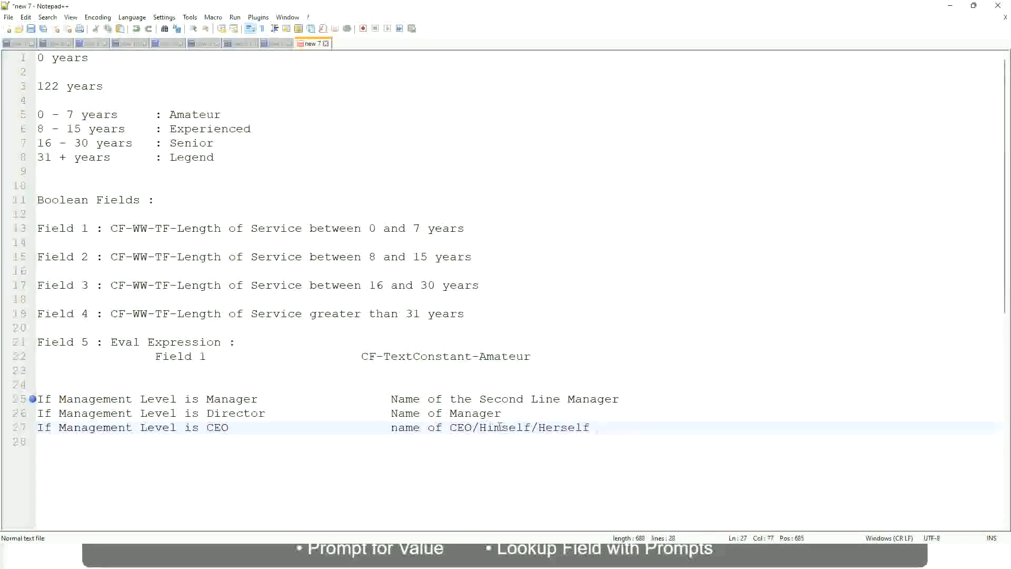
# Step: Review the three management-level rules on lines 25 to 27, comparing each condition with its outcome
pyautogui.click(363, 430)
pyautogui.click(110, 399)
pyautogui.click(154, 400)
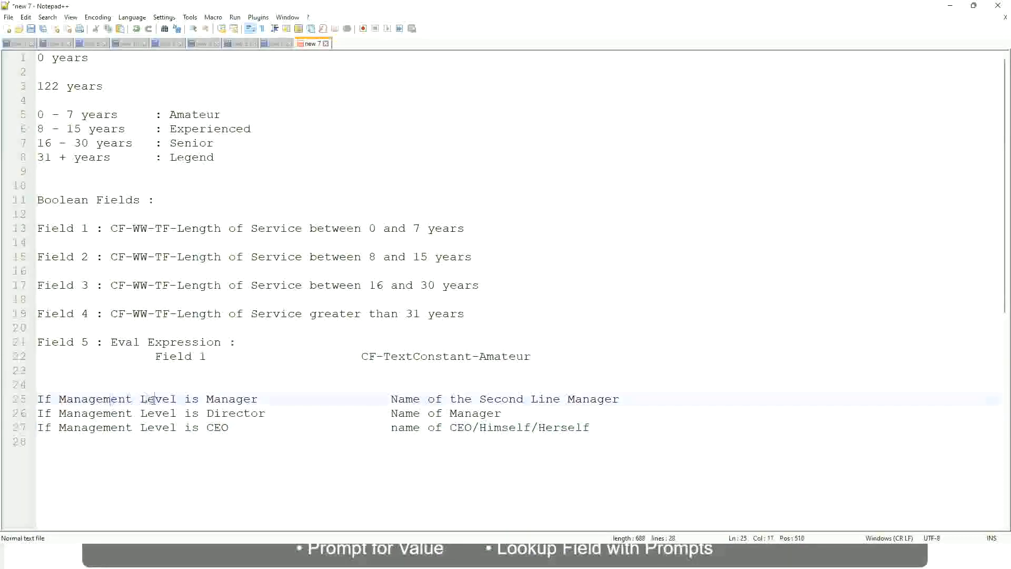
pyautogui.click(236, 399)
pyautogui.click(120, 414)
pyautogui.click(207, 413)
pyautogui.click(250, 413)
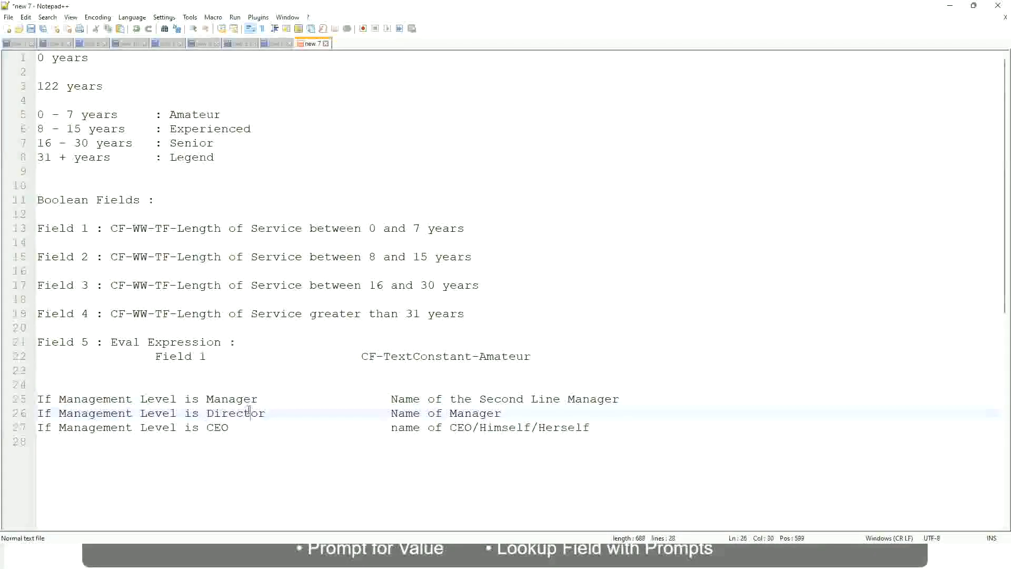
pyautogui.click(503, 413)
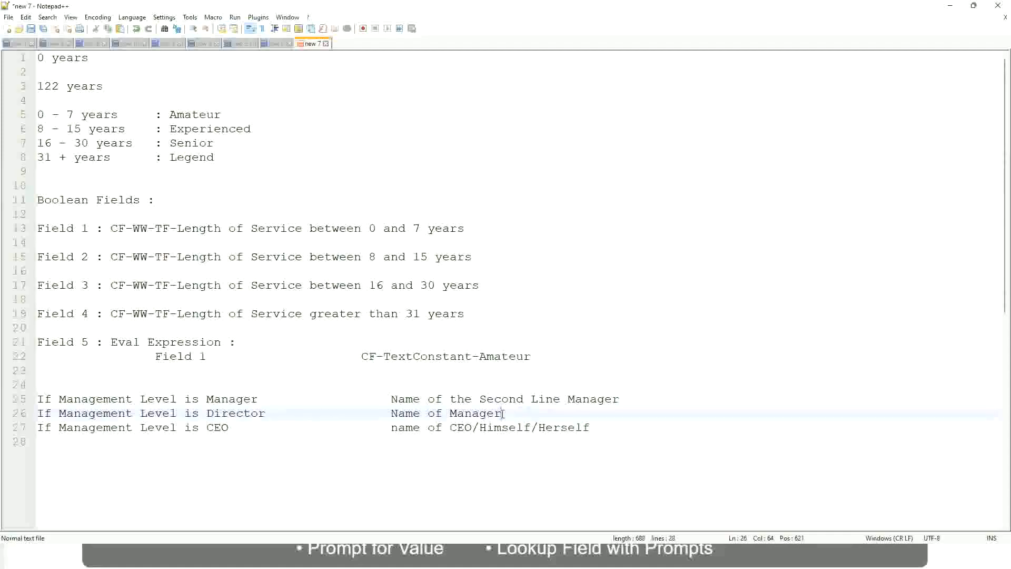
pyautogui.click(227, 414)
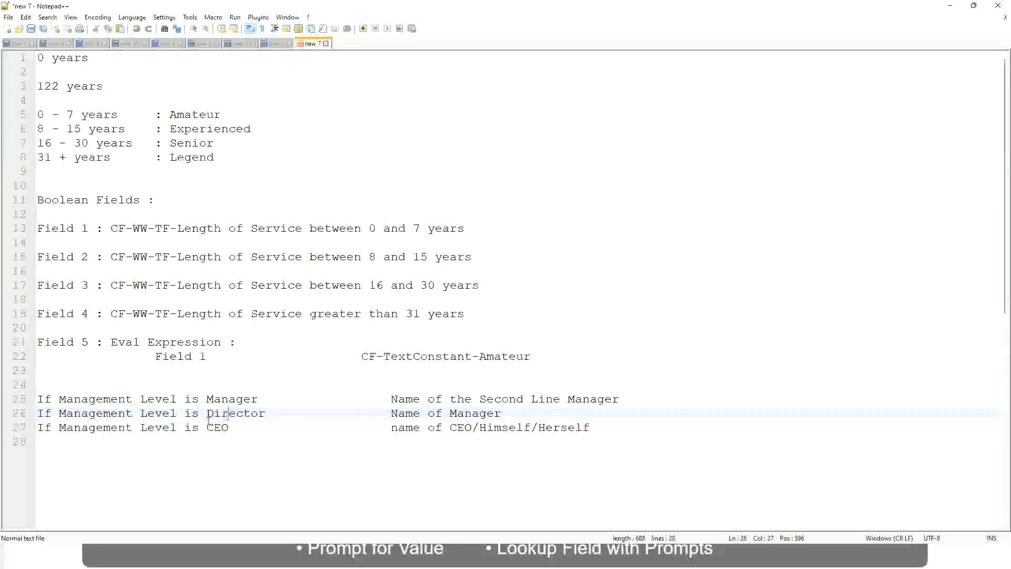
pyautogui.click(218, 429)
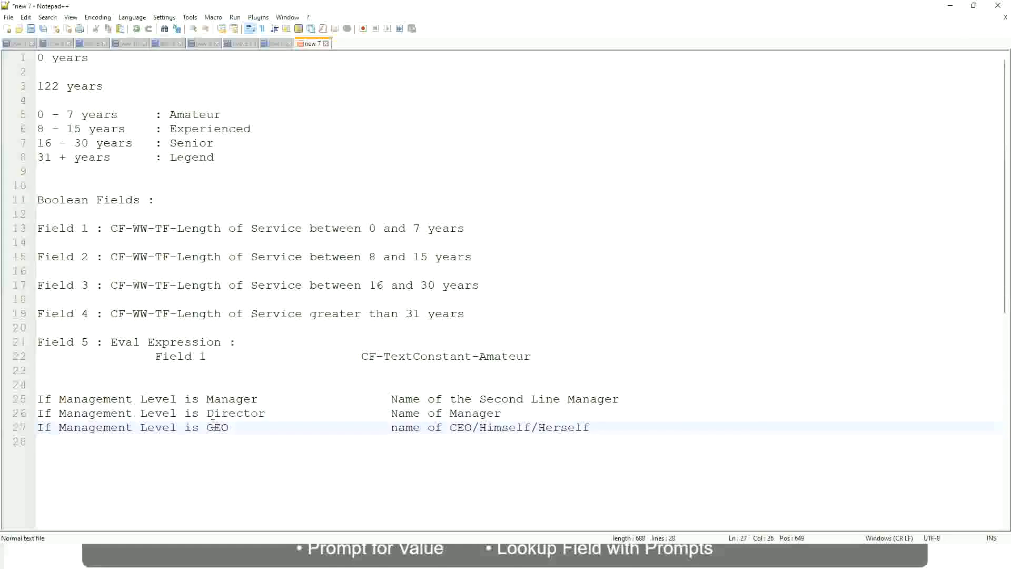
pyautogui.click(472, 429)
pyautogui.click(588, 427)
pyautogui.moveTo(606, 423); pyautogui.dragTo(19, 403)
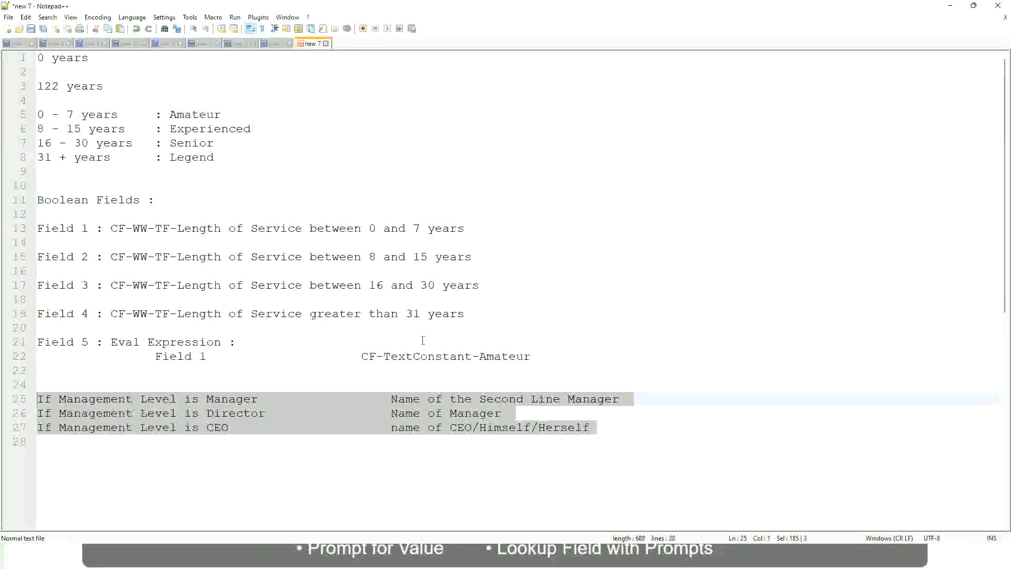
# Step: Examine the Manager rule's outcome text on line 25 and how it relates to its condition
pyautogui.click(427, 399)
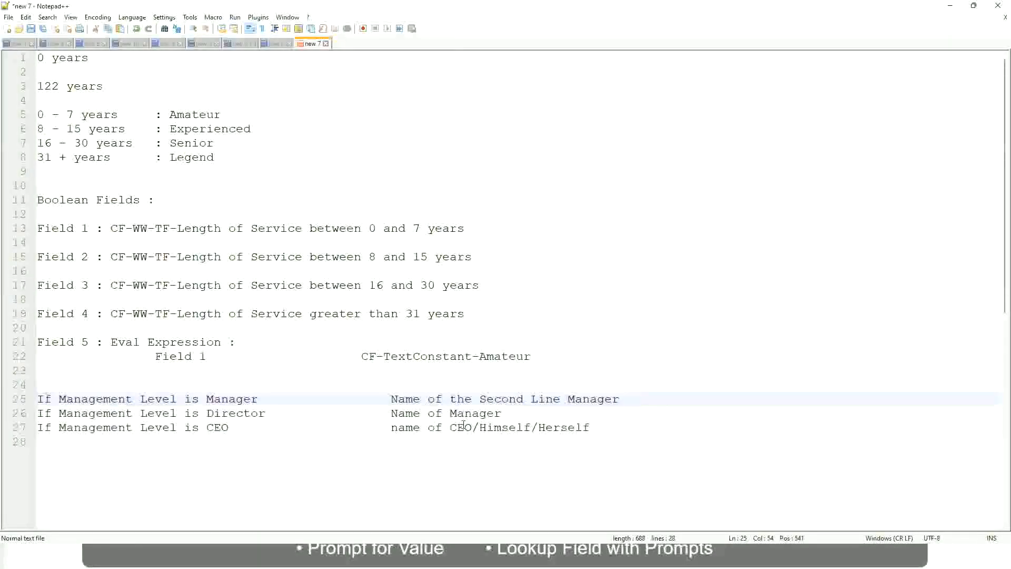
pyautogui.click(390, 398)
pyautogui.moveTo(390, 398); pyautogui.dragTo(621, 399)
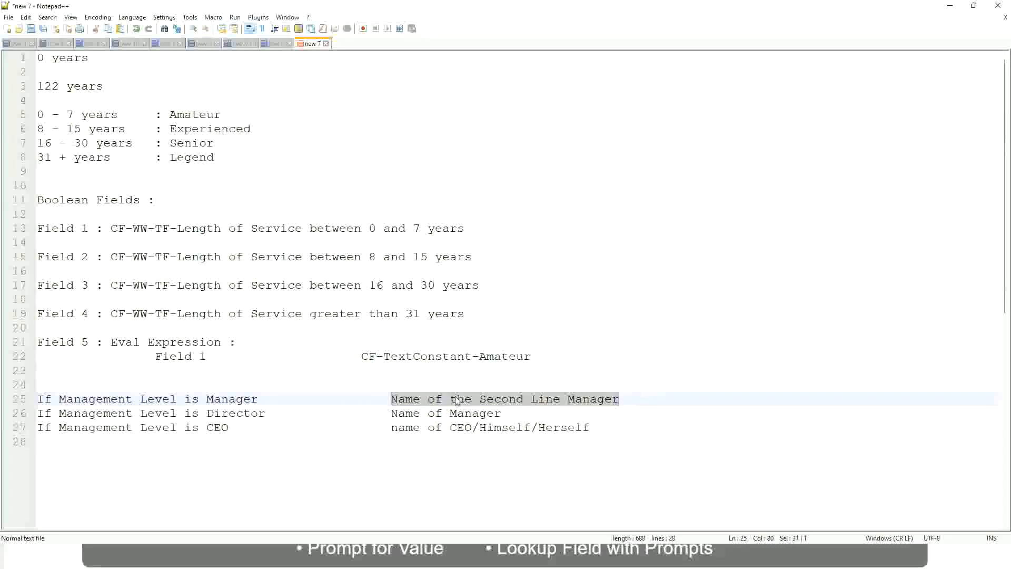
pyautogui.click(471, 399)
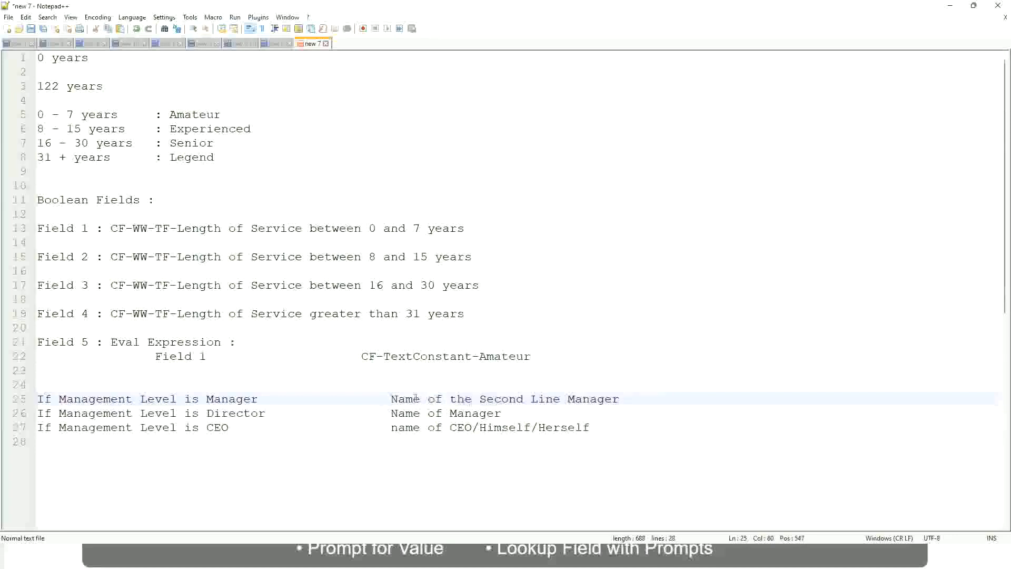
pyautogui.moveTo(390, 398); pyautogui.dragTo(621, 398)
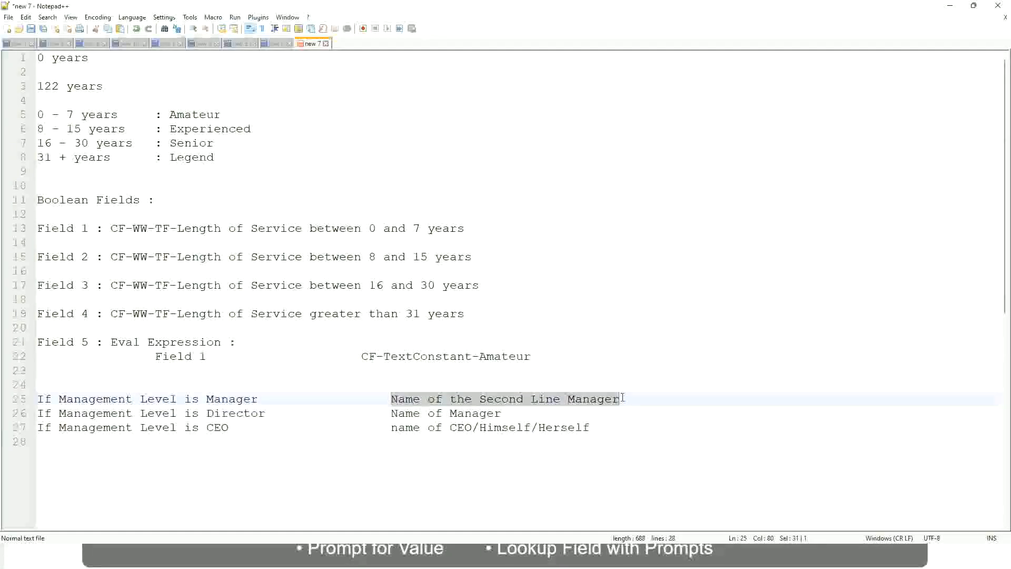
pyautogui.click(520, 399)
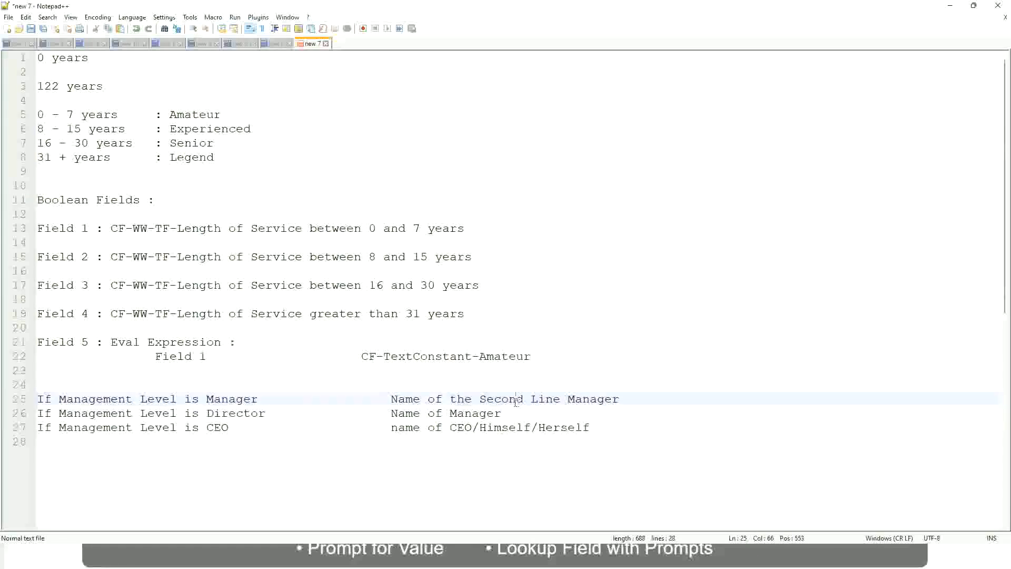
pyautogui.click(263, 398)
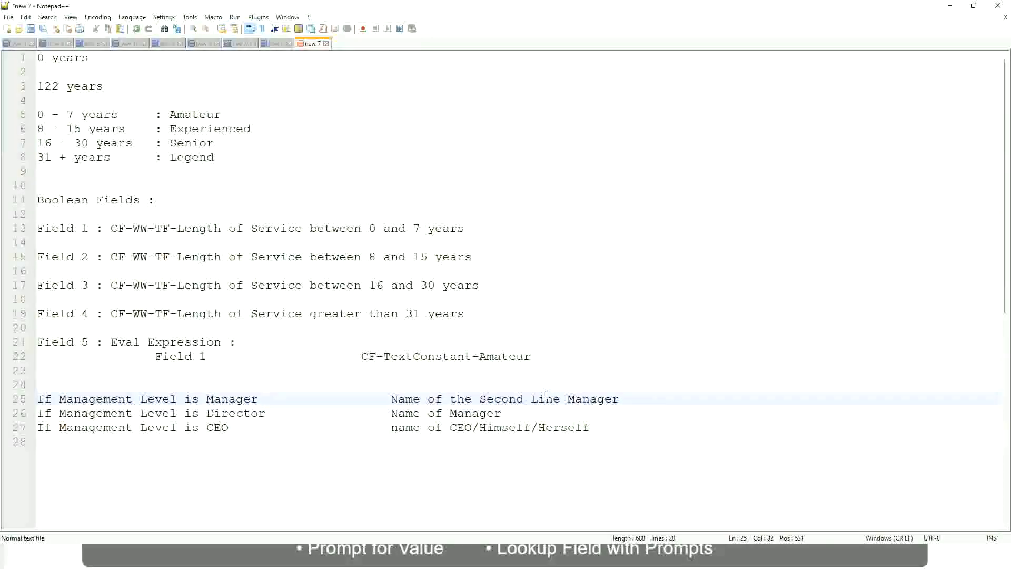
pyautogui.click(518, 398)
pyautogui.moveTo(554, 398); pyautogui.dragTo(562, 399)
pyautogui.click(635, 396)
pyautogui.click(595, 391)
# Step: Compare the fixed experience categories on lines 5 to 8 with the manager-name outcomes on lines 25 to 27
pyautogui.doubleClick(193, 116)
pyautogui.doubleClick(195, 129)
pyautogui.doubleClick(191, 143)
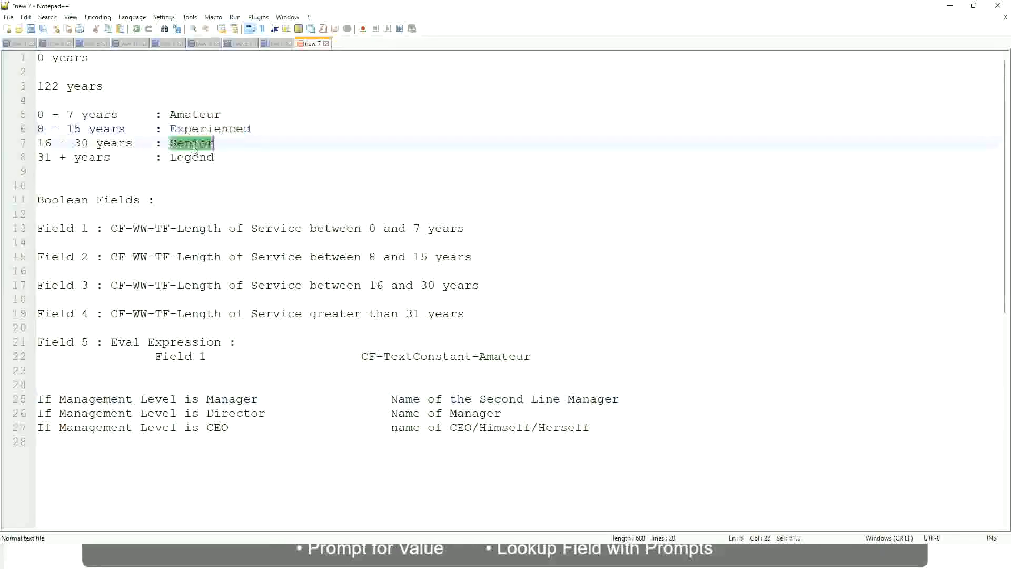
pyautogui.click(192, 157)
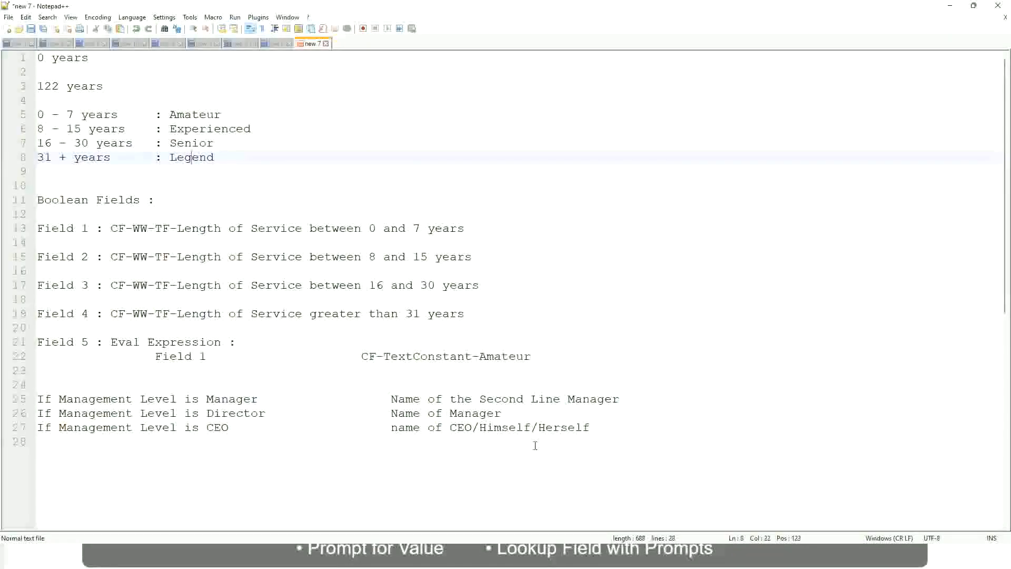
pyautogui.click(517, 428)
pyautogui.click(476, 413)
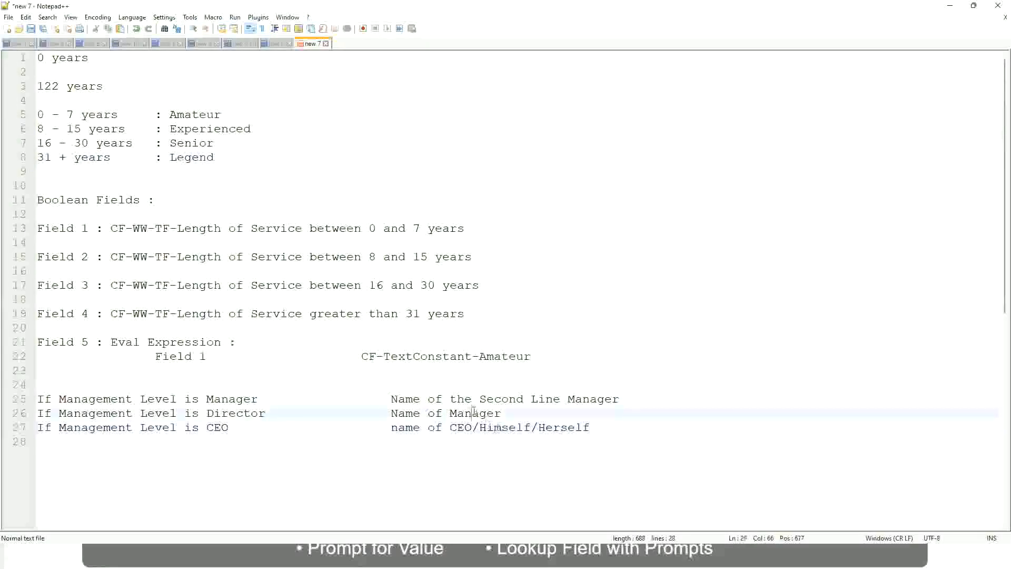
pyautogui.click(486, 399)
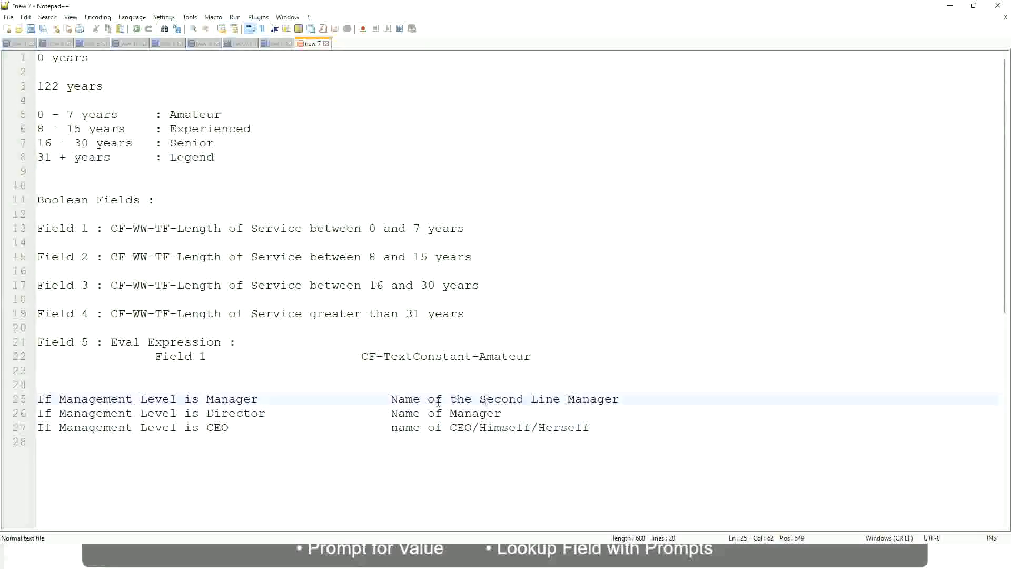
pyautogui.click(272, 414)
# Step: Switch to Workday, copy the name of the saved Lookup Range Band calculated field and finish its save confirmation
pyautogui.hotkey('alt', 'Tab')
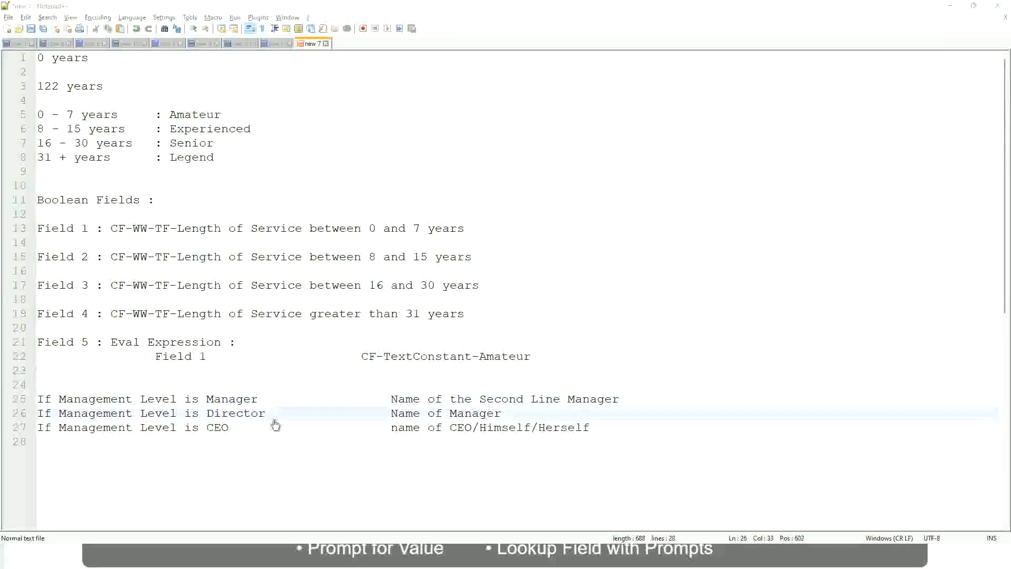
pyautogui.scroll(-4, 227, 327)
pyautogui.scroll(4, 393, 204)
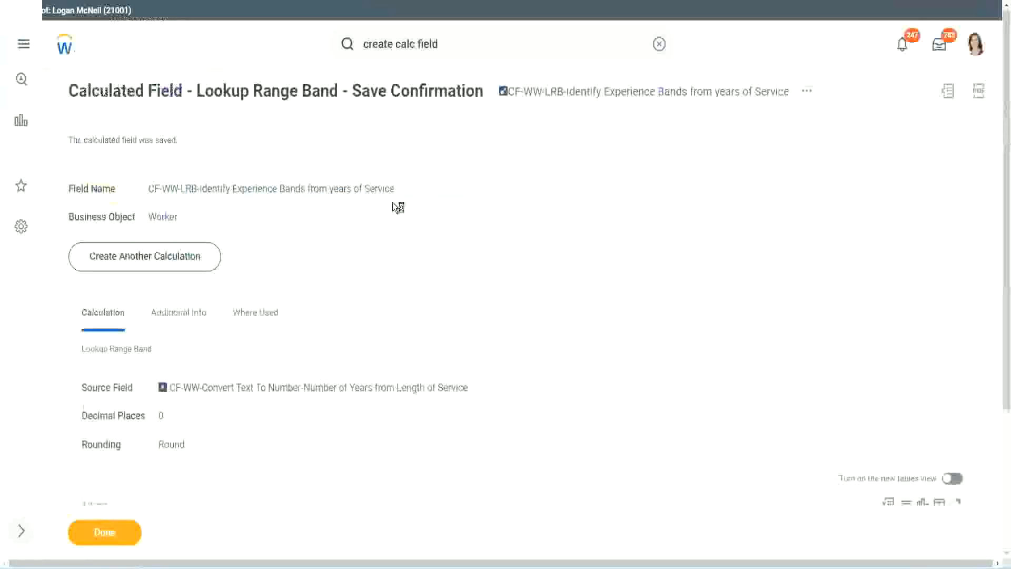
pyautogui.rightClick(594, 100)
pyautogui.click(626, 158)
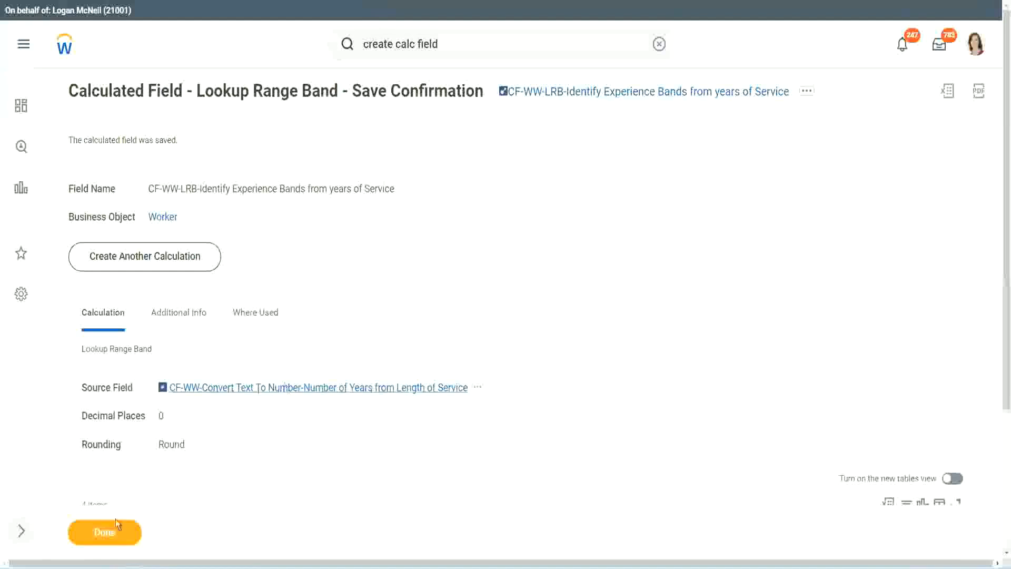
pyautogui.click(98, 537)
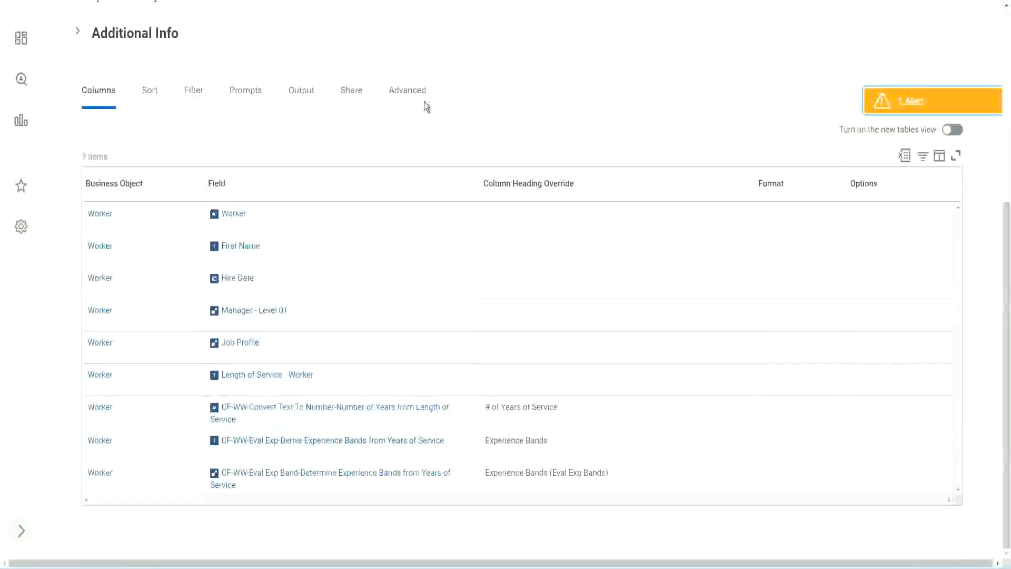
# Step: Open the WW Employee Details custom report for editing
pyautogui.scroll(6, 437, 131)
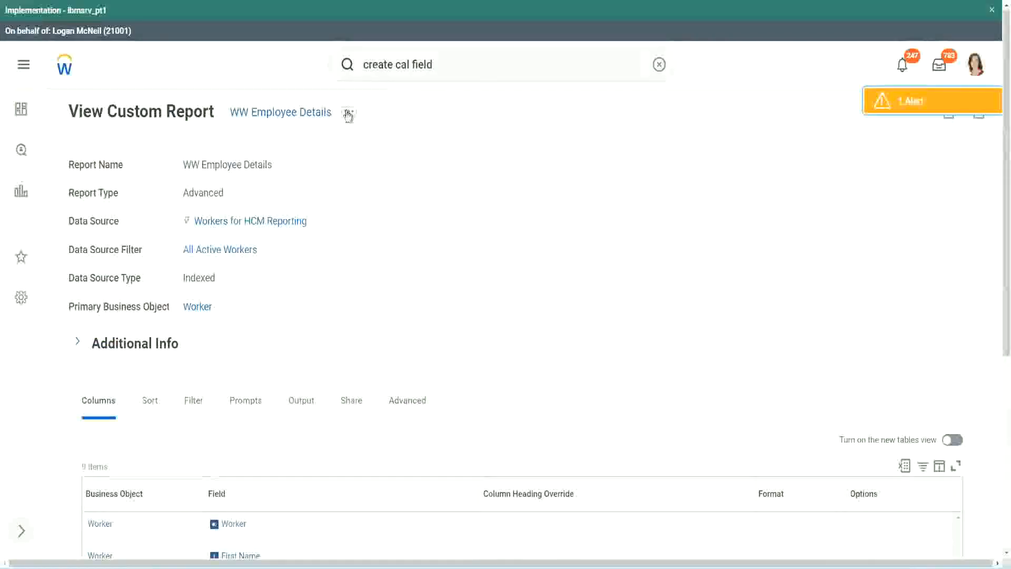
pyautogui.click(348, 114)
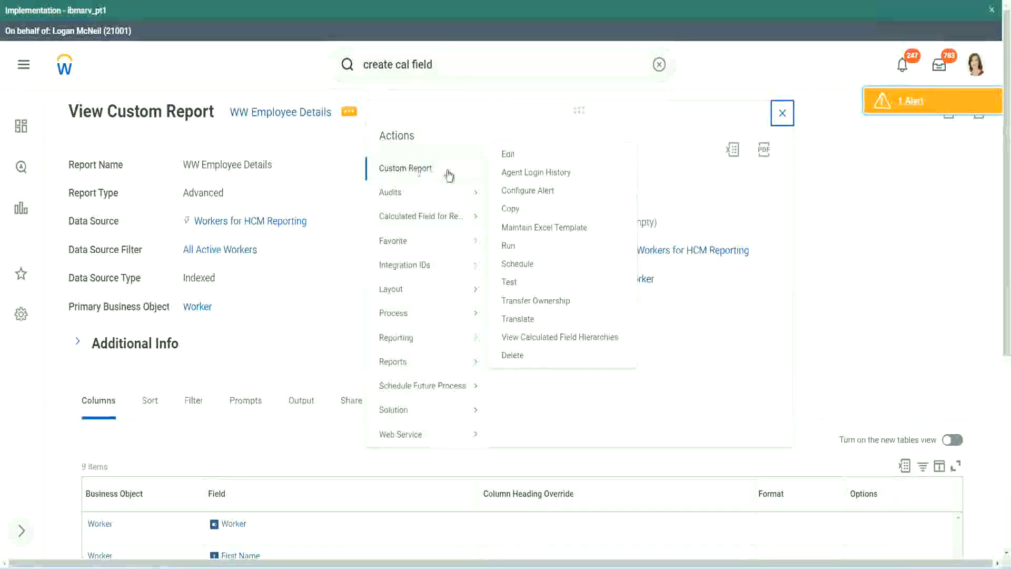
pyautogui.click(513, 156)
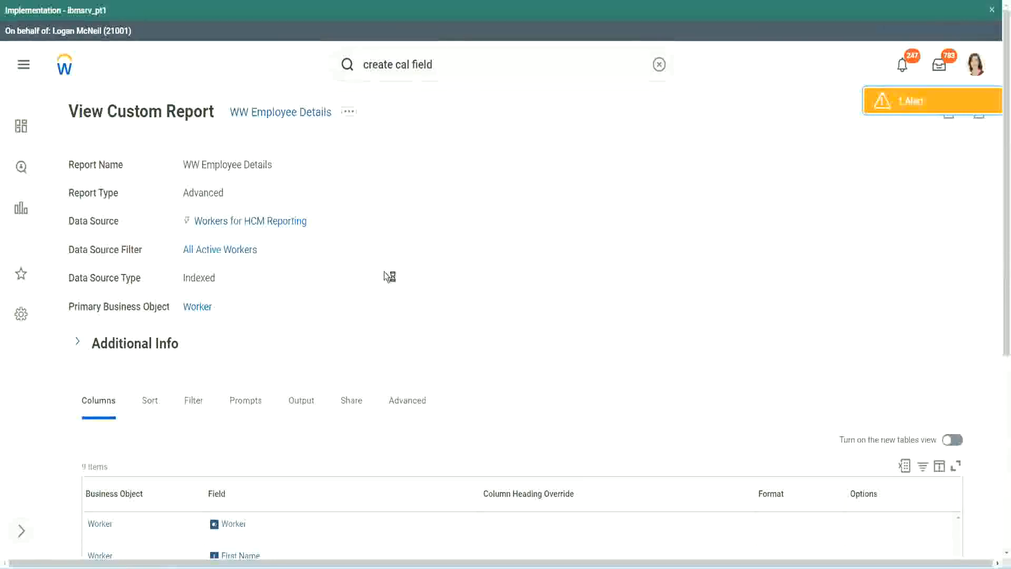
# Step: Add a Worker column after the last report column using the field CF-WW-LRB-Identify Experience Bands from years of Service
pyautogui.scroll(-5, 384, 272)
pyautogui.scroll(-2, 388, 278)
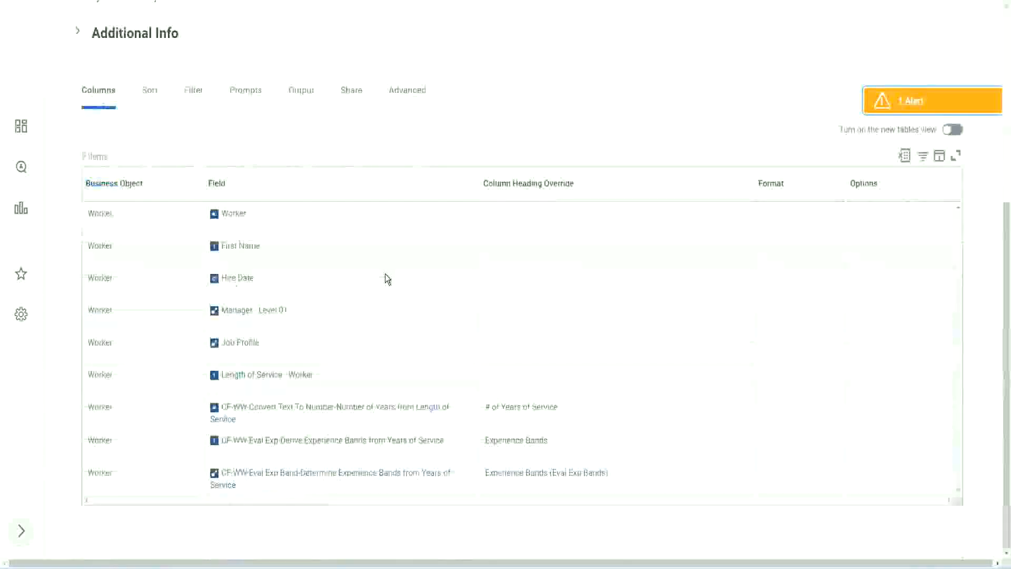
pyautogui.scroll(-8, 380, 295)
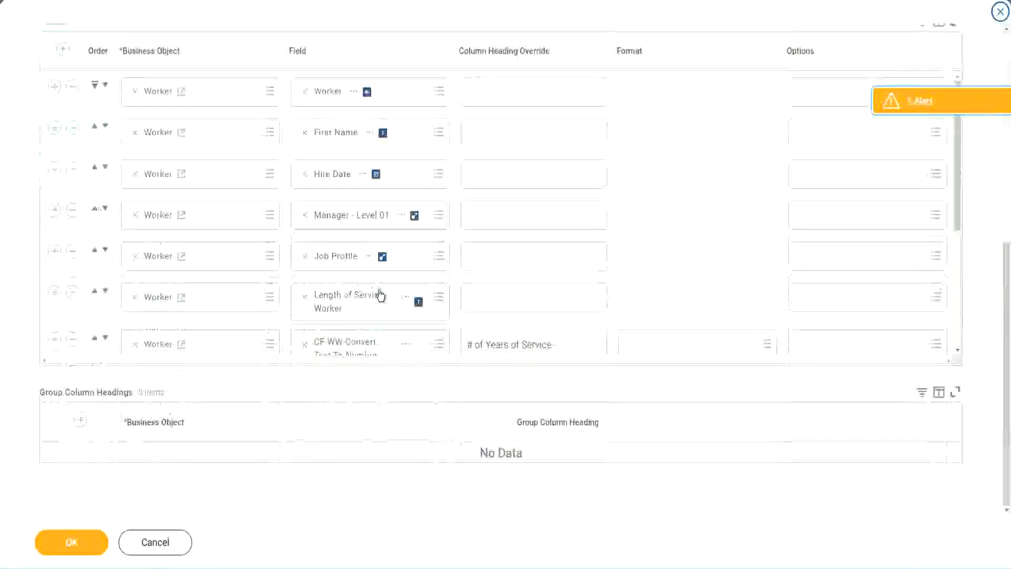
pyautogui.scroll(-4, 232, 305)
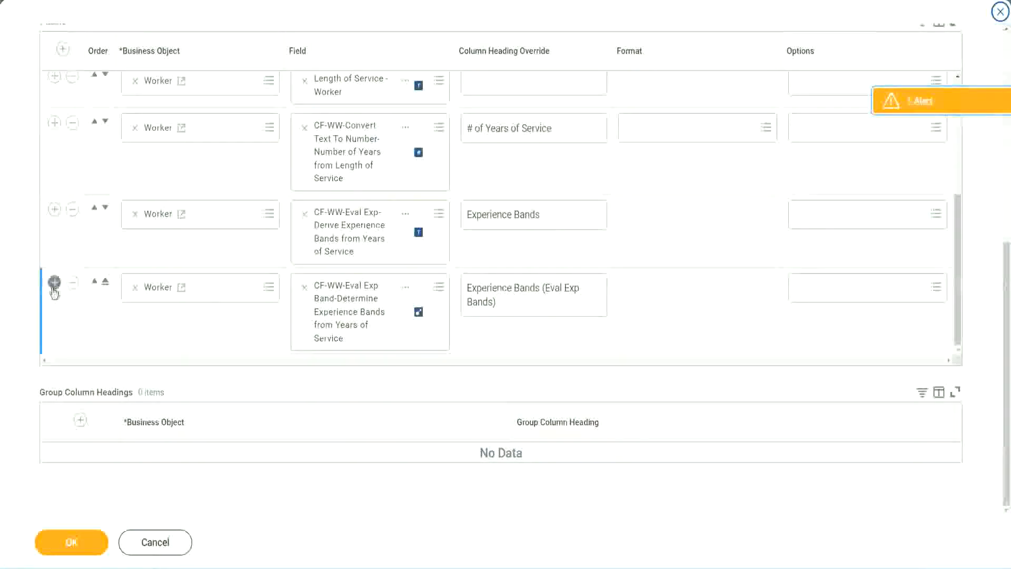
pyautogui.click(54, 283)
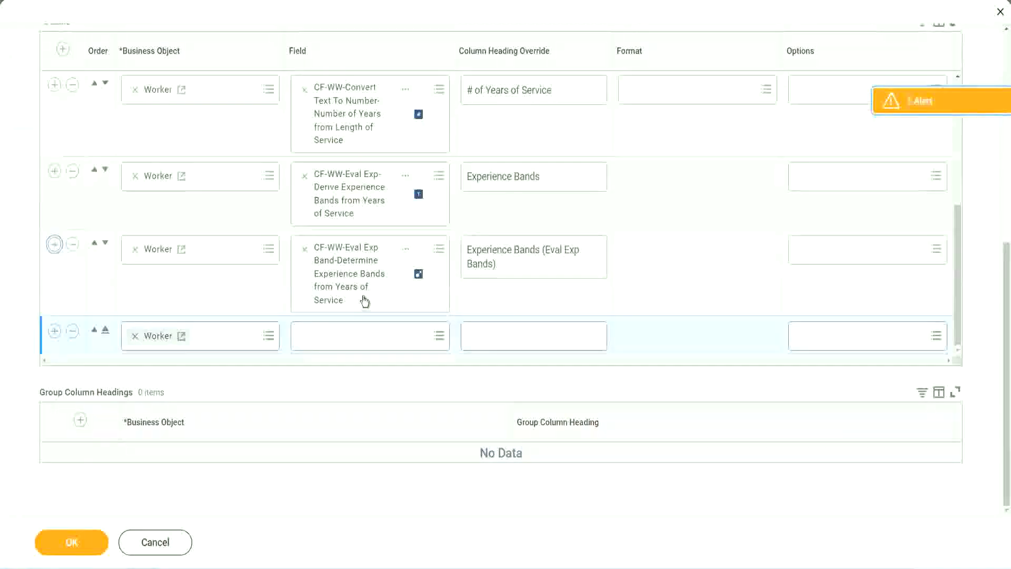
pyautogui.click(343, 335)
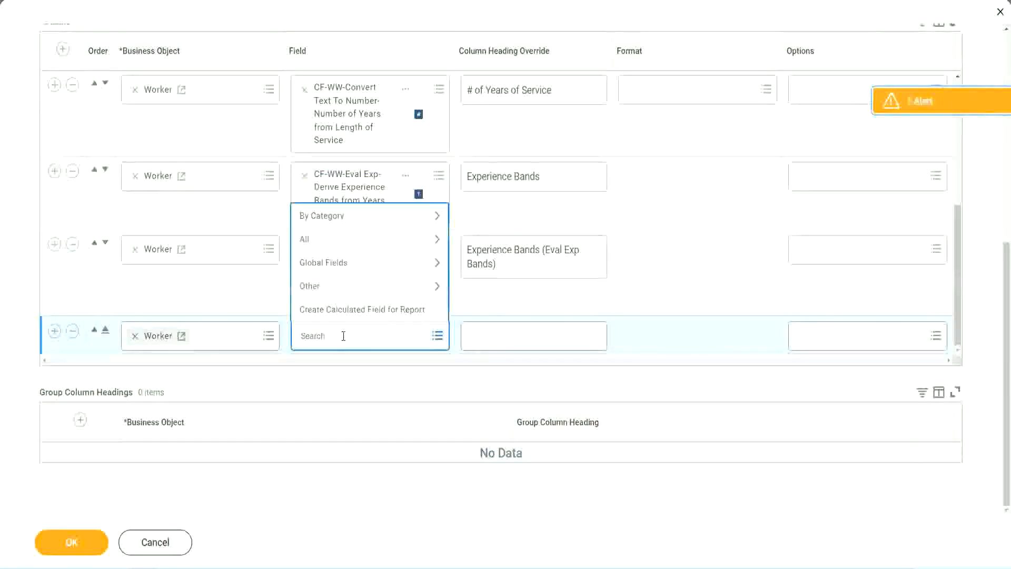
pyautogui.hotkey('ctrl', 'v')
pyautogui.press('Return')
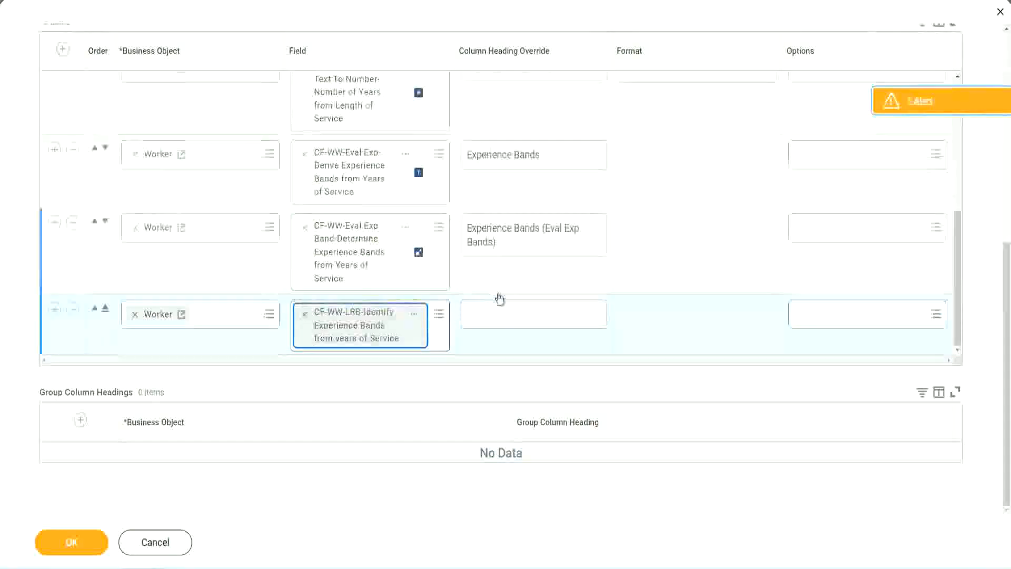
# Step: Set the new column's heading override to "Experience Bands (LRB)"
pyautogui.click(503, 309)
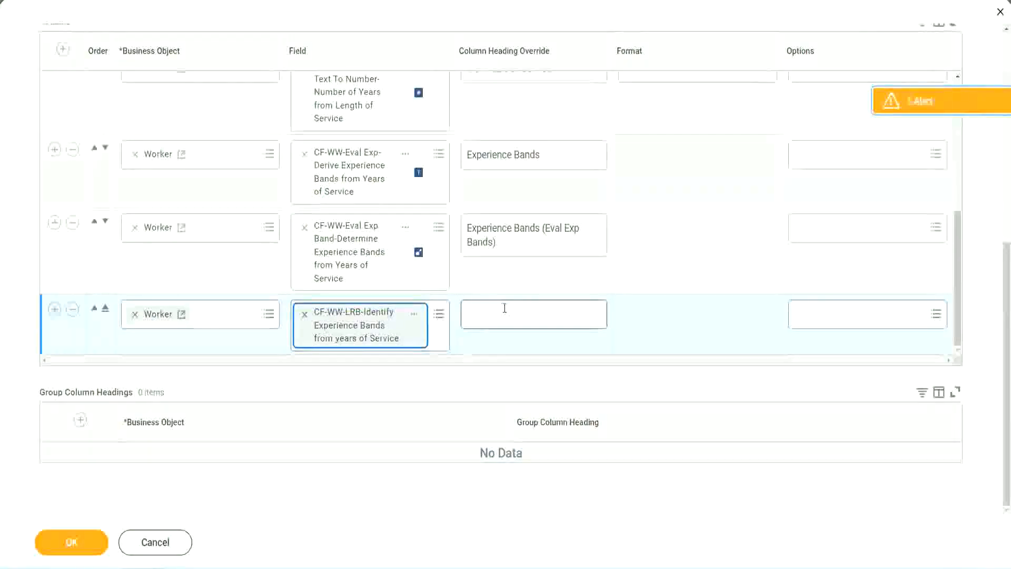
pyautogui.write('Ex')
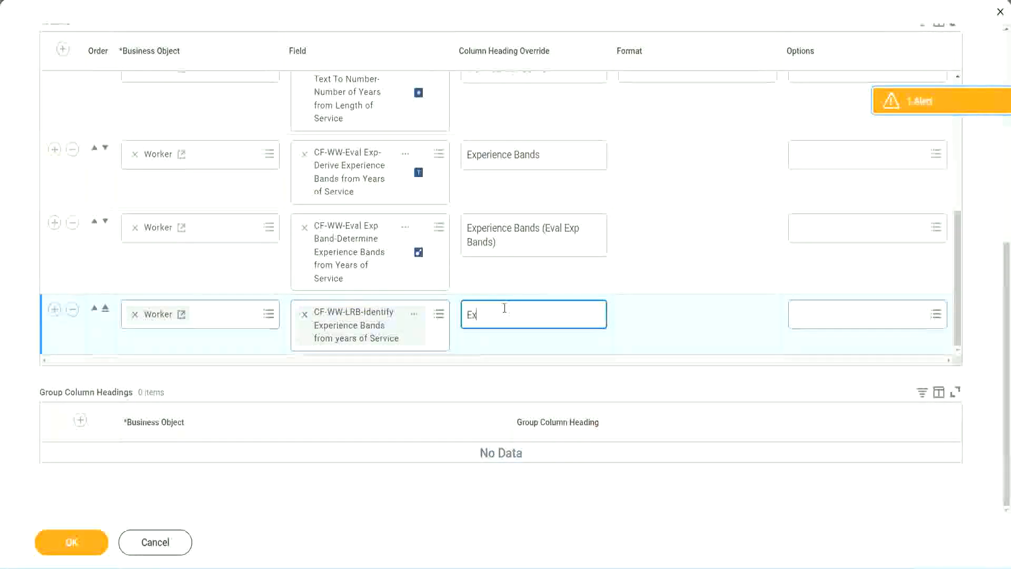
pyautogui.write('perenic')
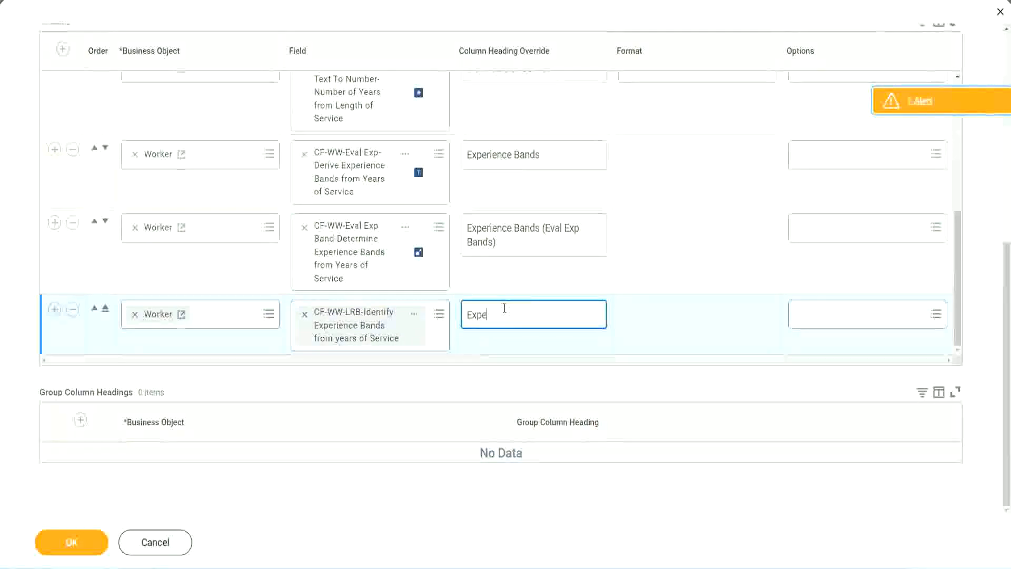
pyautogui.press('BackSpace')
pyautogui.press('BackSpace')
pyautogui.press('BackSpace')
pyautogui.press('BackSpace')
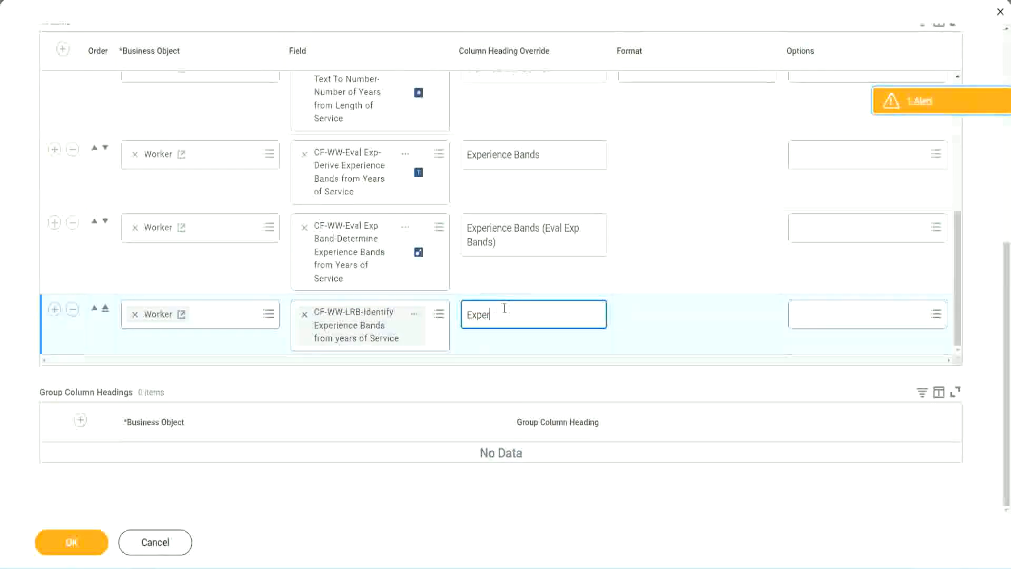
pyautogui.write('ience Bands (LRB)')
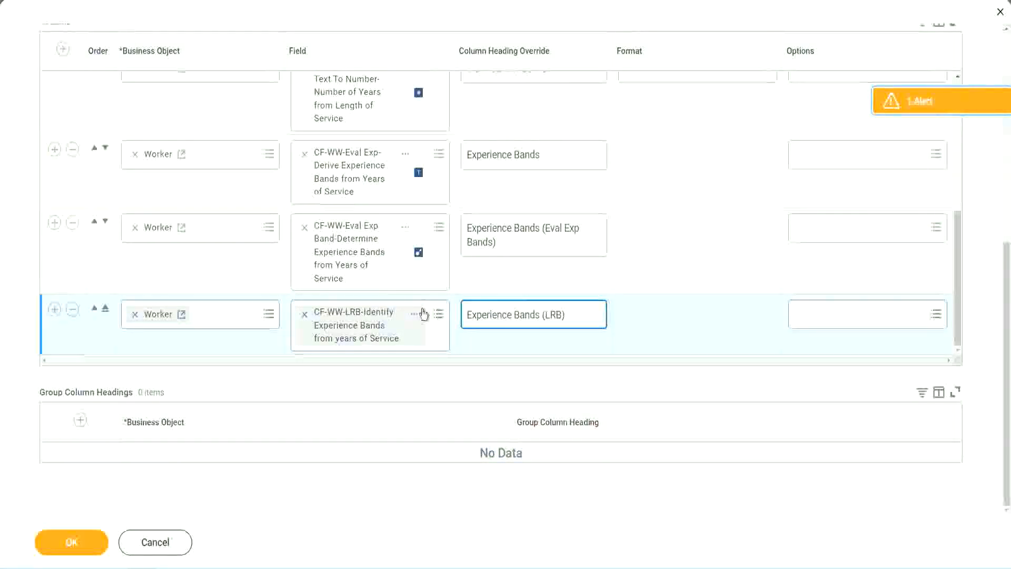
# Step: Save the report definition and run WW Employee Details with all worker type prompts left blank
pyautogui.click(79, 545)
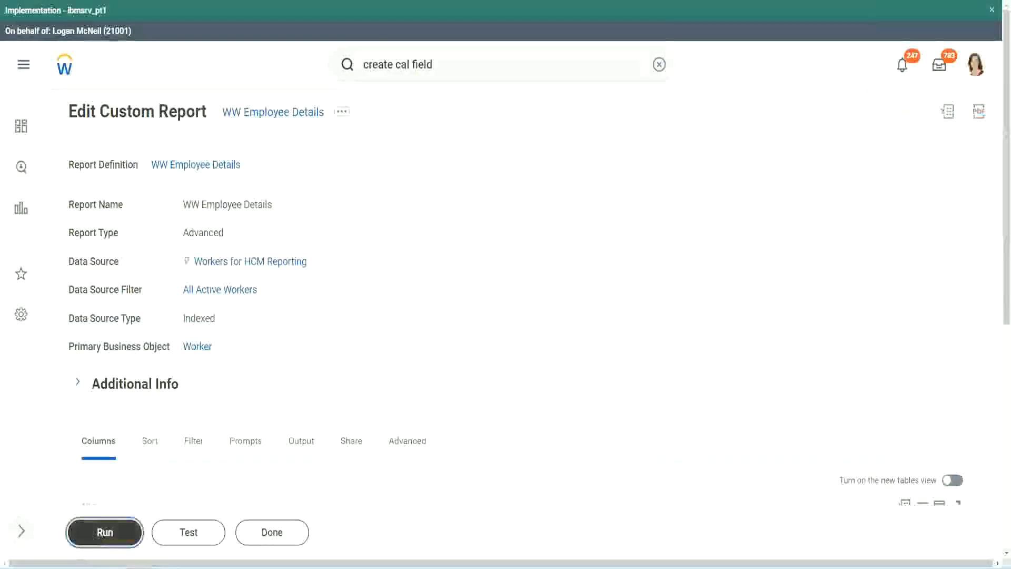
pyautogui.click(105, 532)
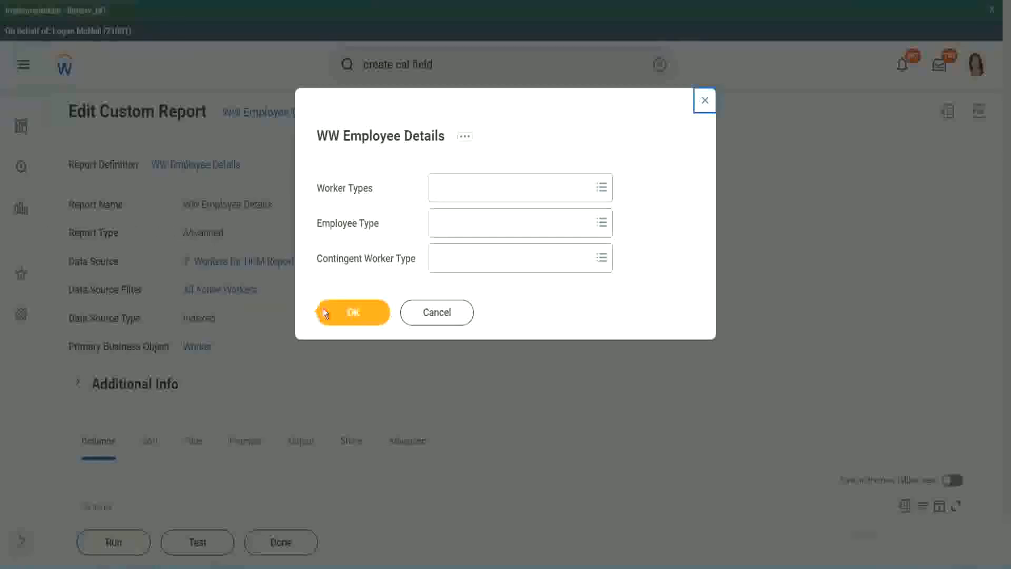
pyautogui.click(359, 315)
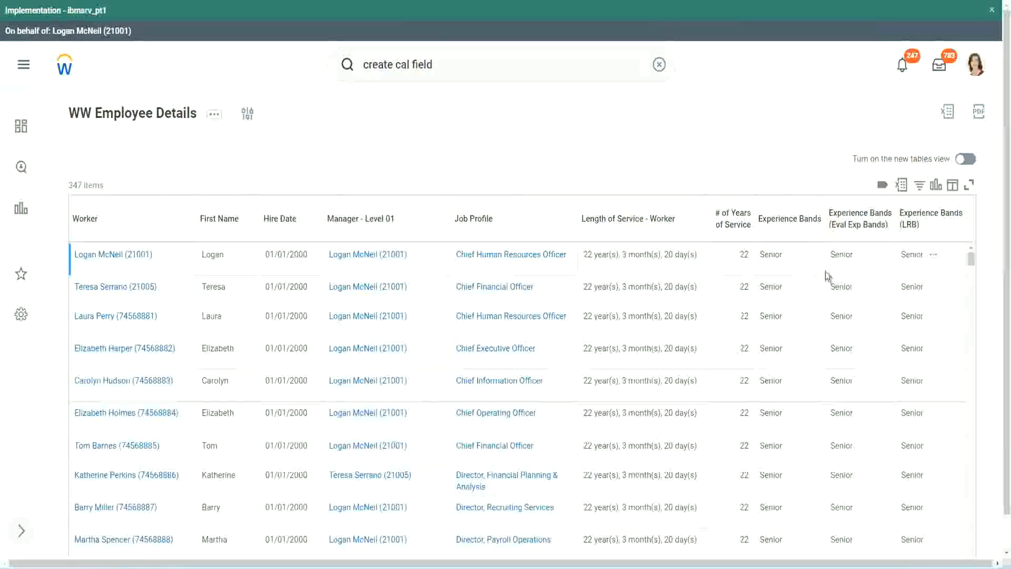
# Step: Compare the Experience Bands, Experience Bands (Eval Exp Bands) and Experience Bands (LRB) columns across the report's workers
pyautogui.doubleClick(772, 255)
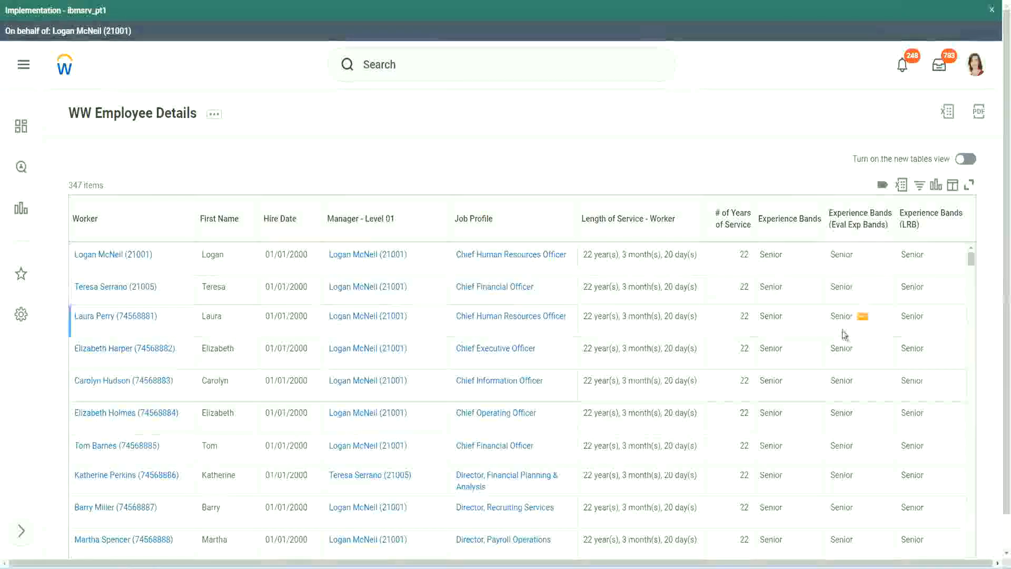
pyautogui.scroll(-10, 842, 330)
pyautogui.scroll(-4, 836, 356)
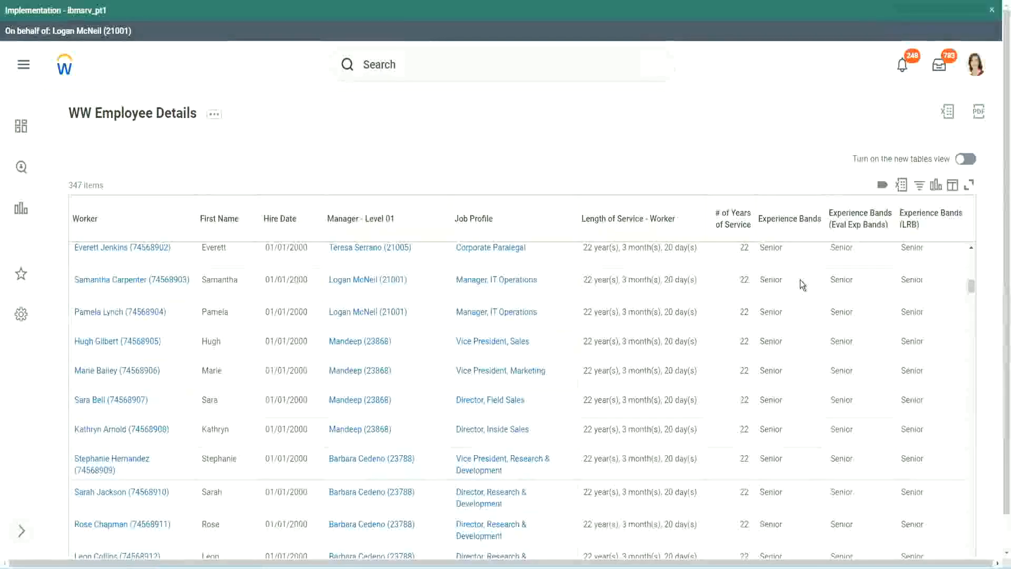
pyautogui.scroll(-3, 795, 432)
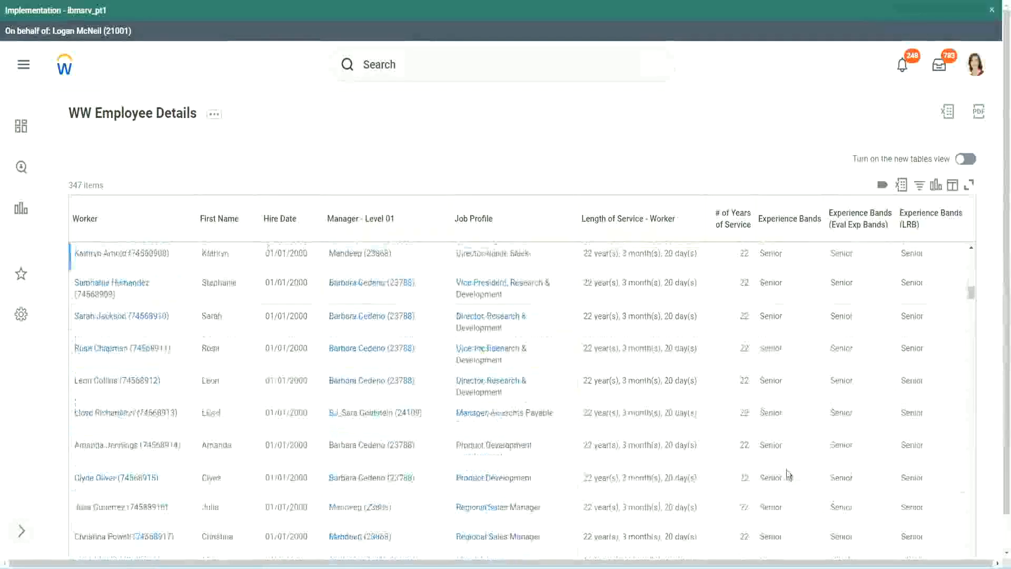
pyautogui.scroll(-1, 791, 378)
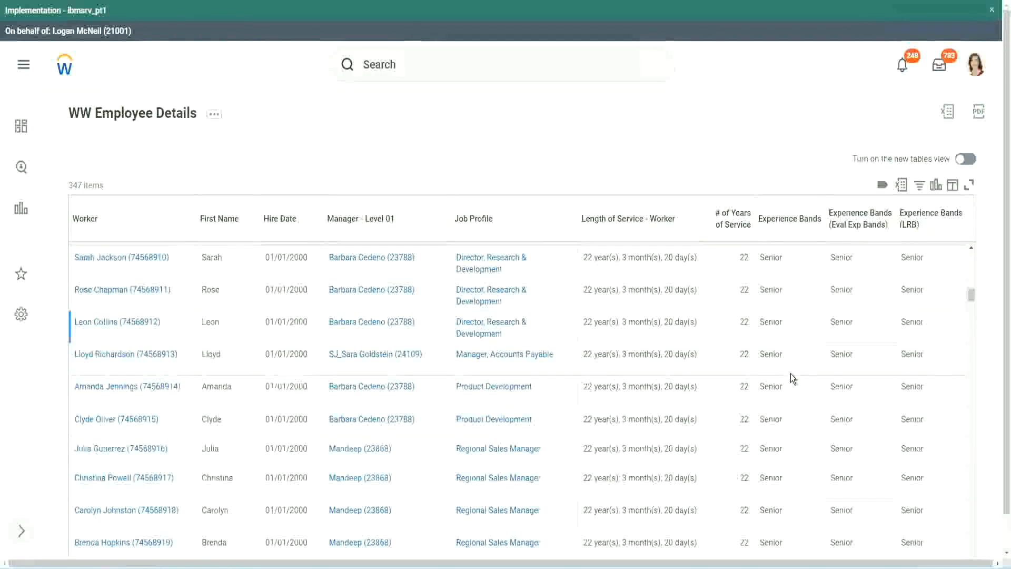